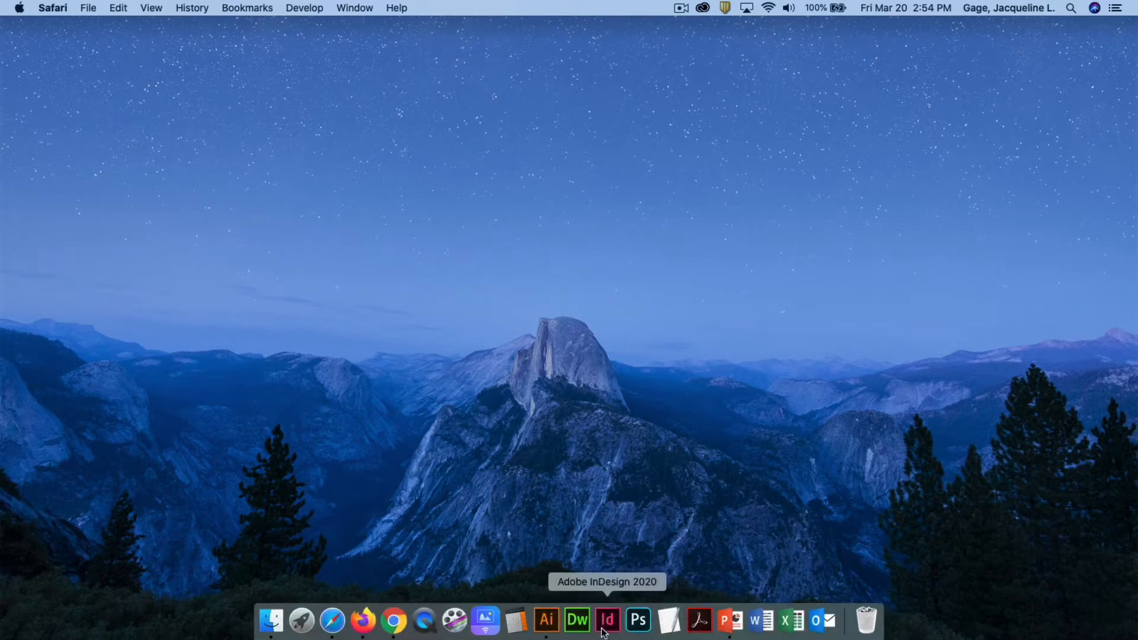
- Launch Adobe InDesign 2020, then reposition and enlarge its window on the desktop
{"action": "left_click", "coordinate": [608, 625]}
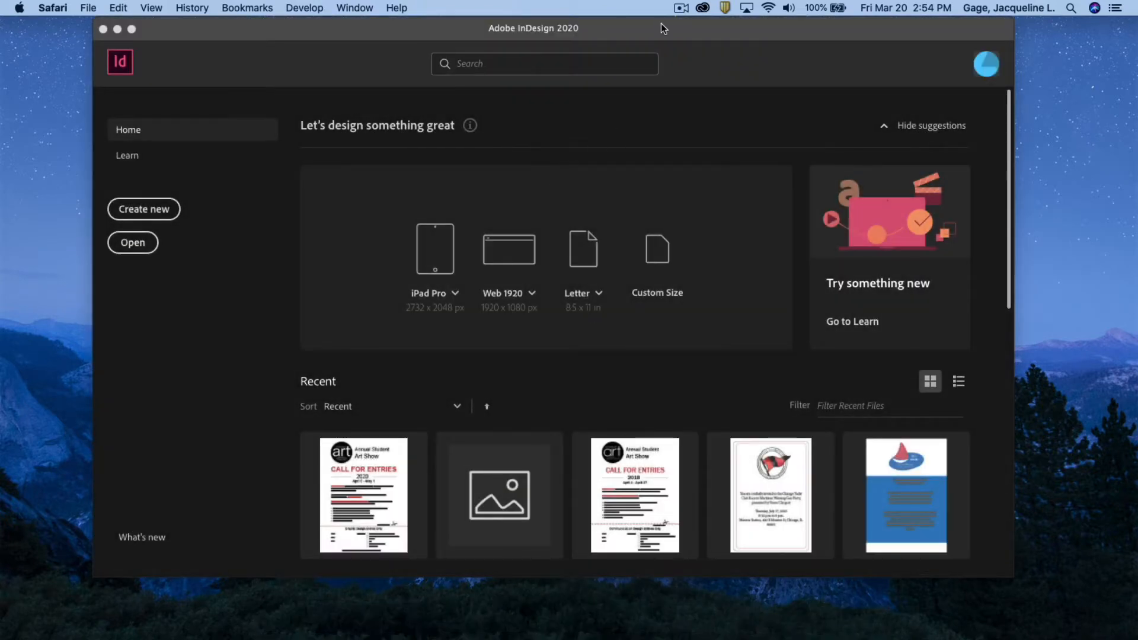
{"action": "left_click_drag", "start_coordinate": [665, 27], "coordinate": [624, 22]}
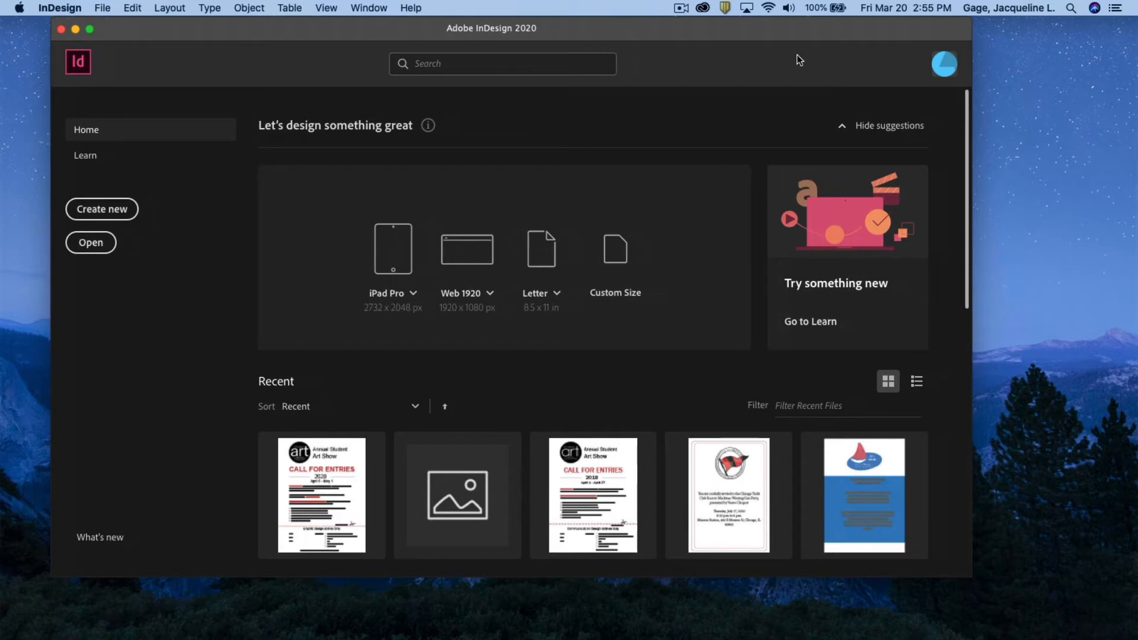
{"action": "left_click_drag", "start_coordinate": [971, 576], "coordinate": [1044, 603]}
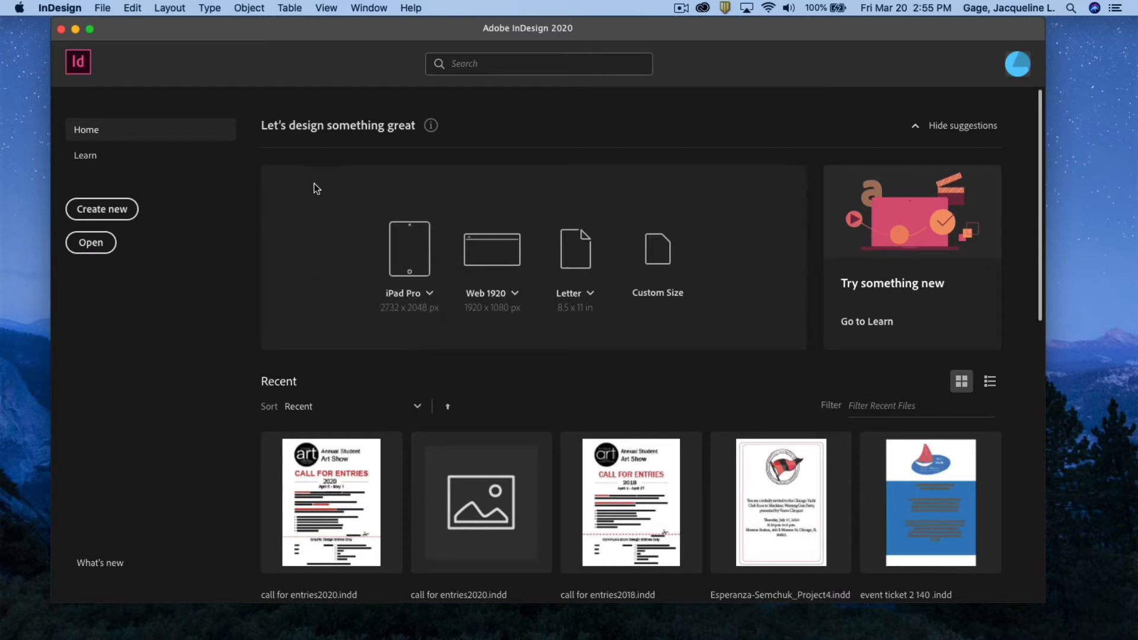
- Create a one-page Letter print document in inches with landscape orientation and facing pages turned off
{"action": "left_click", "coordinate": [112, 211]}
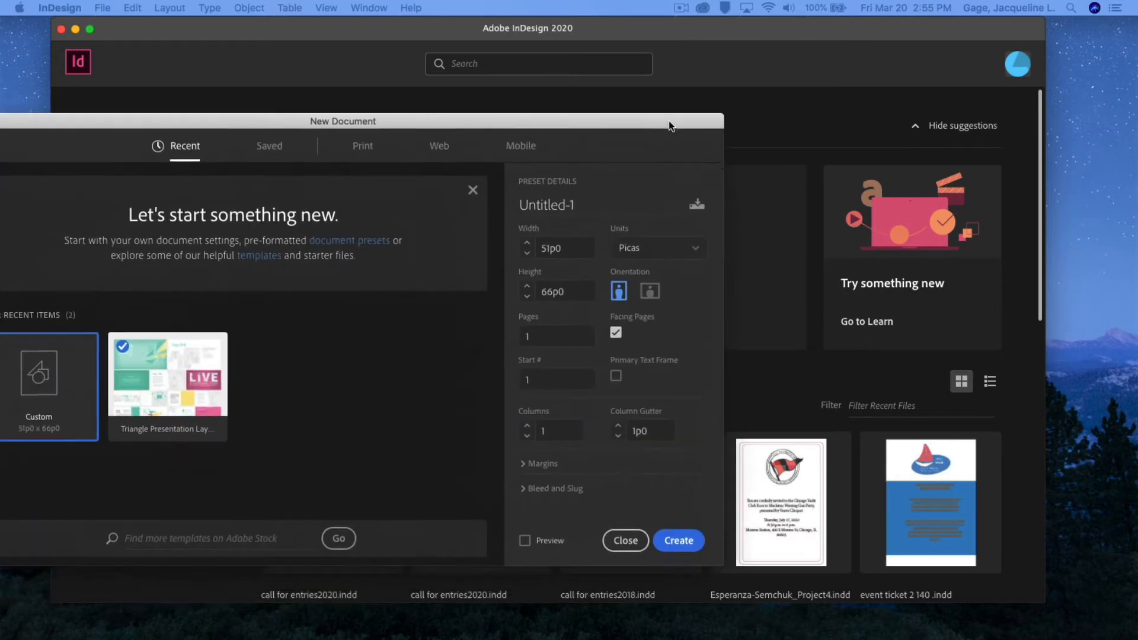
{"action": "left_click_drag", "start_coordinate": [669, 120], "coordinate": [816, 67]}
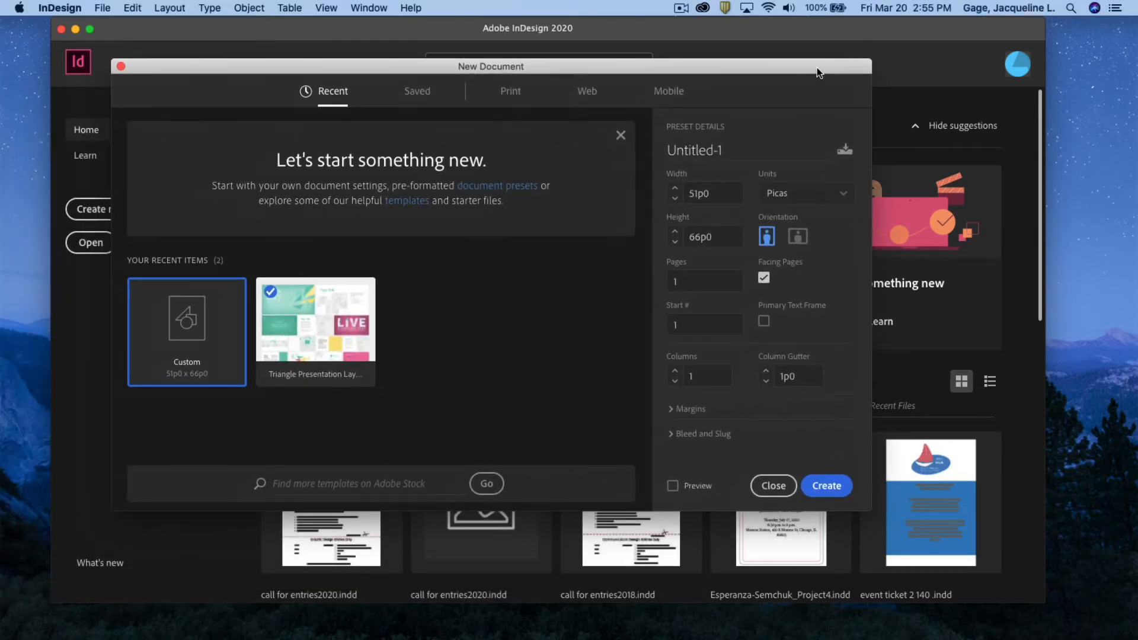
{"action": "left_click", "coordinate": [511, 97]}
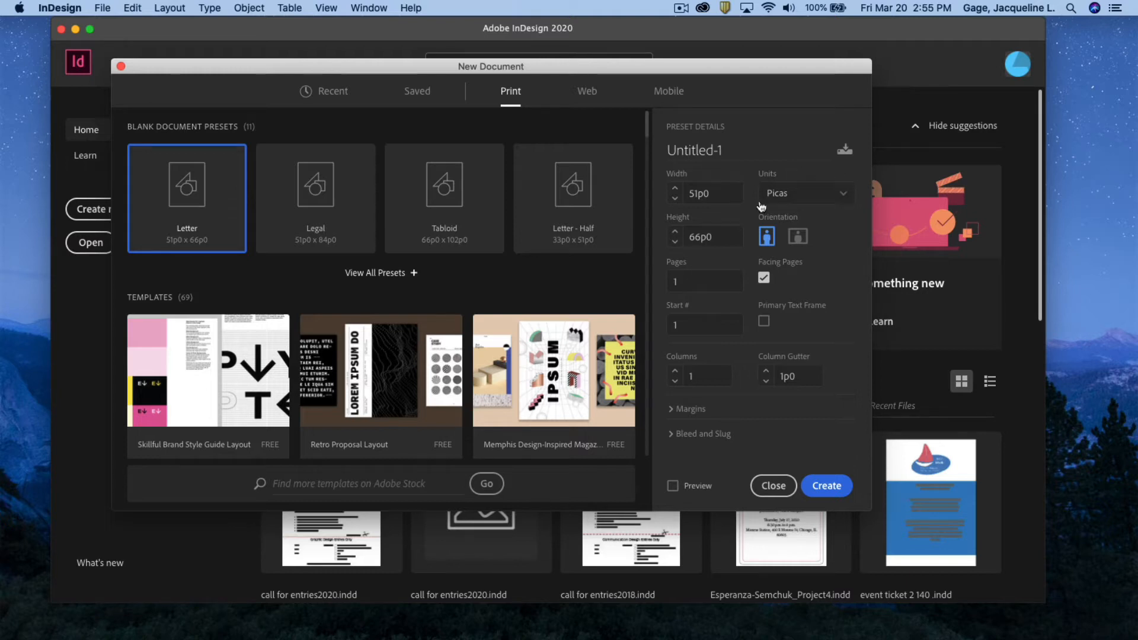
{"action": "left_click", "coordinate": [841, 197]}
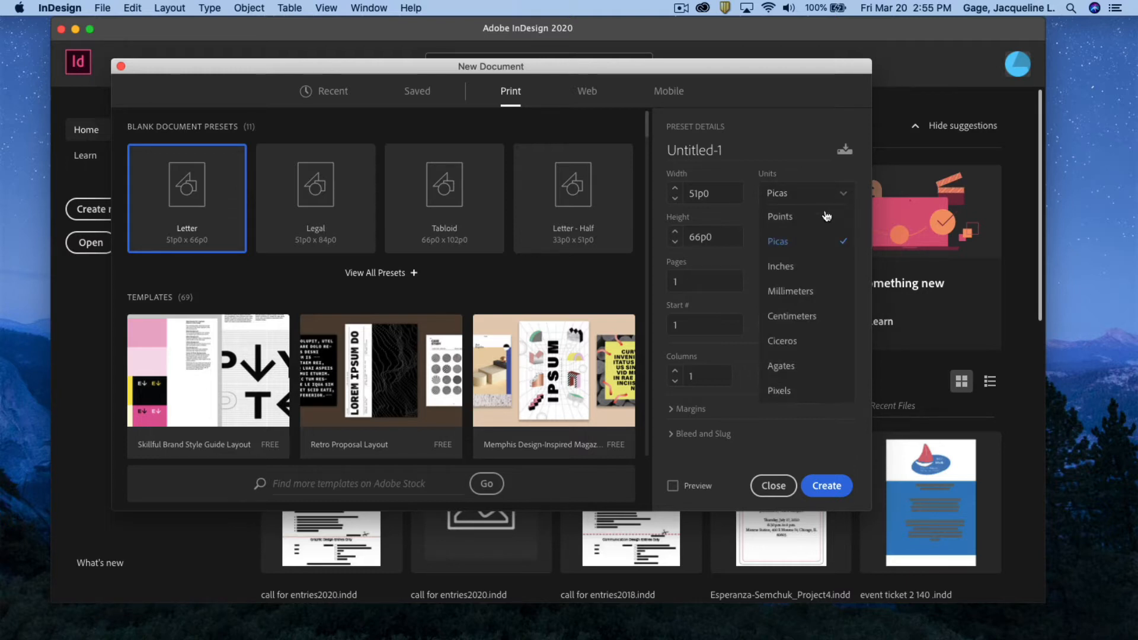
{"action": "left_click", "coordinate": [792, 265]}
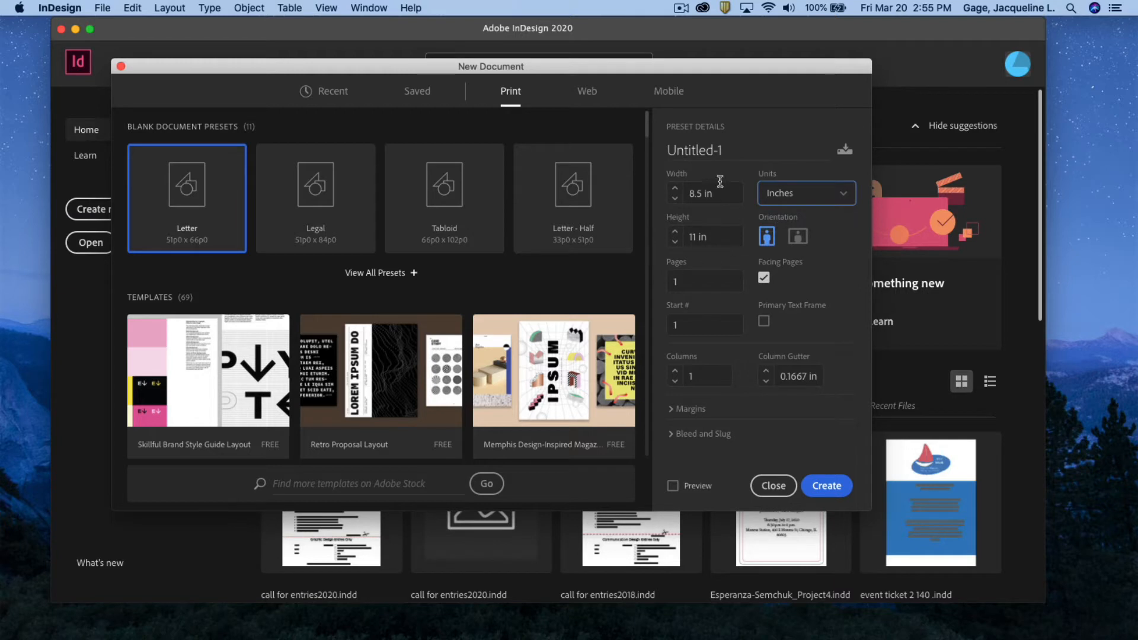
{"action": "left_click", "coordinate": [799, 237]}
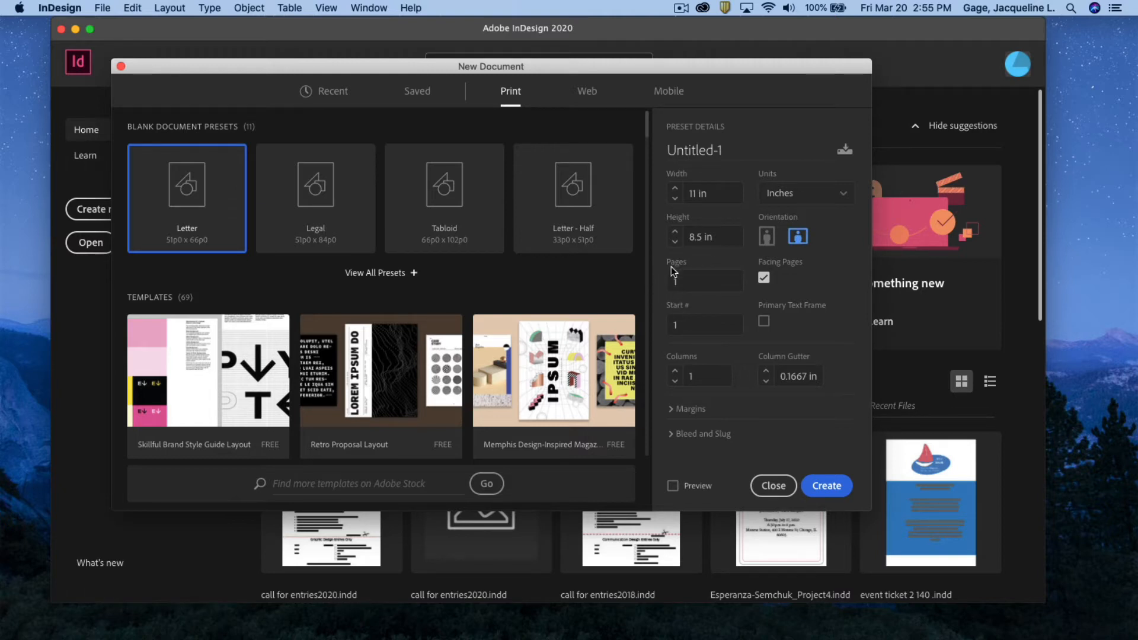
{"action": "left_click", "coordinate": [764, 278]}
{"action": "left_click", "coordinate": [826, 484]}
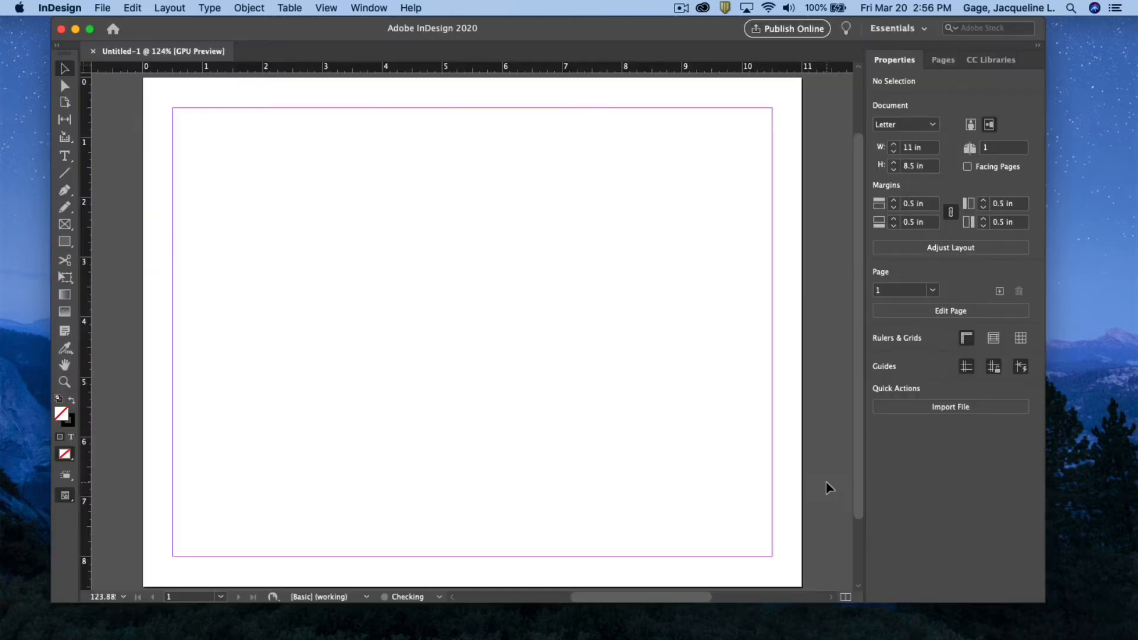
{"action": "mouse_move", "coordinate": [309, 27]}
{"action": "left_mouse_down"}
{"action": "mouse_move", "coordinate": [268, 18]}
{"action": "mouse_move", "coordinate": [303, 13]}
{"action": "left_mouse_up"}
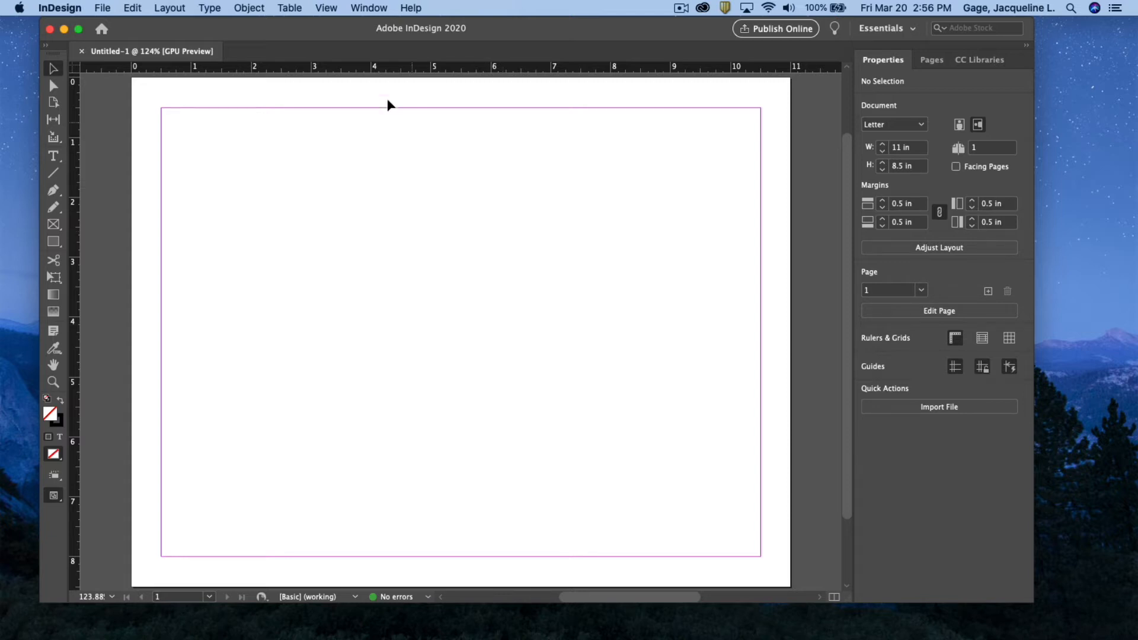
{"action": "left_click_drag", "start_coordinate": [320, 28], "coordinate": [305, 28]}
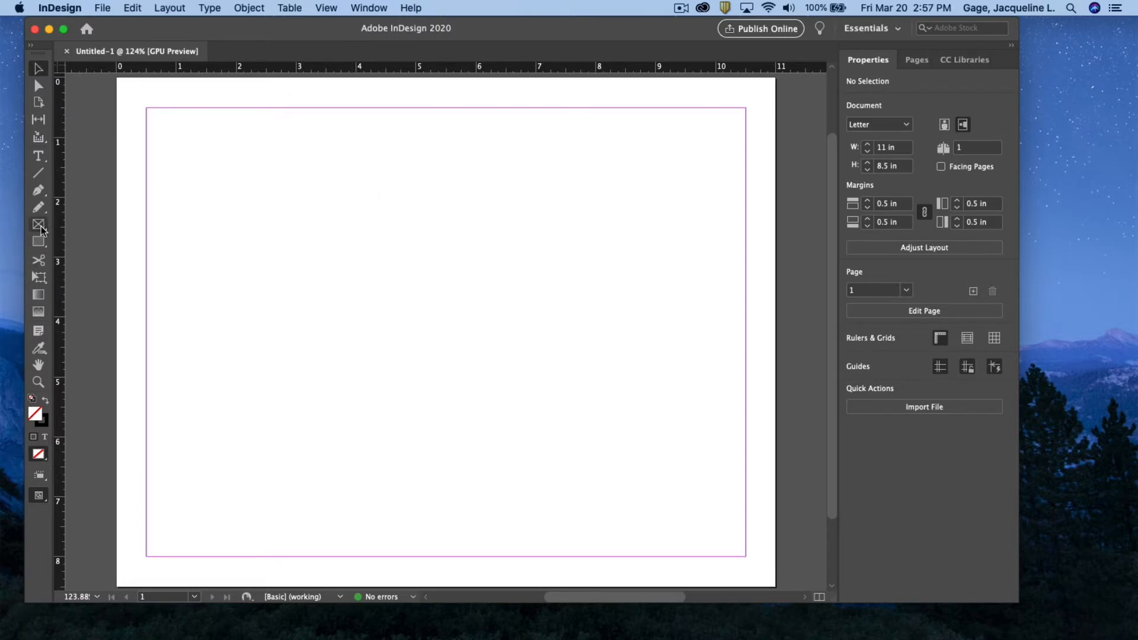
- Draw a rectangle about 2.3 in wide and 1.92 in high in the page's upper half and fill it with the C=100 M=0 cyan swatch
{"action": "left_click", "coordinate": [42, 243]}
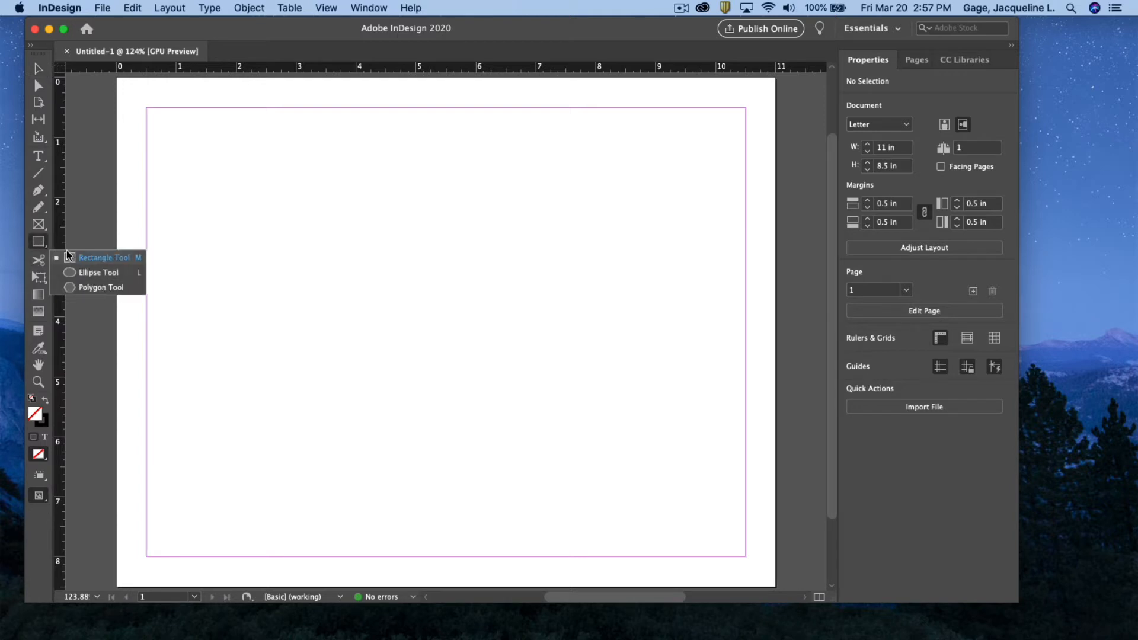
{"action": "left_click", "coordinate": [70, 255]}
{"action": "left_click_drag", "start_coordinate": [293, 174], "coordinate": [431, 291]}
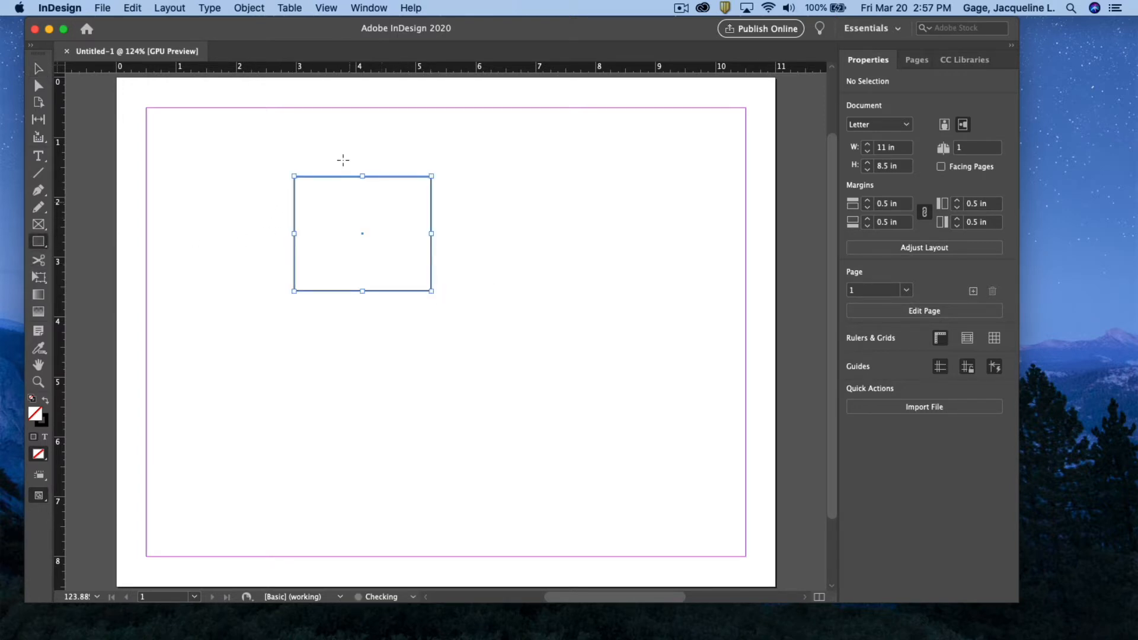
{"action": "left_click", "coordinate": [853, 200]}
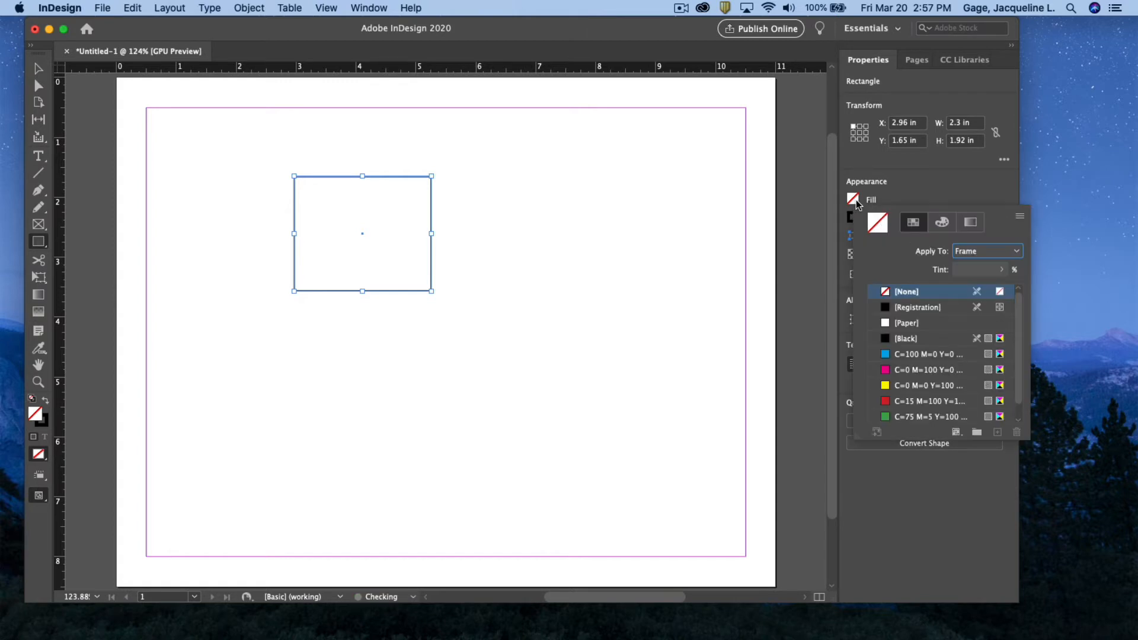
{"action": "left_click", "coordinate": [886, 355]}
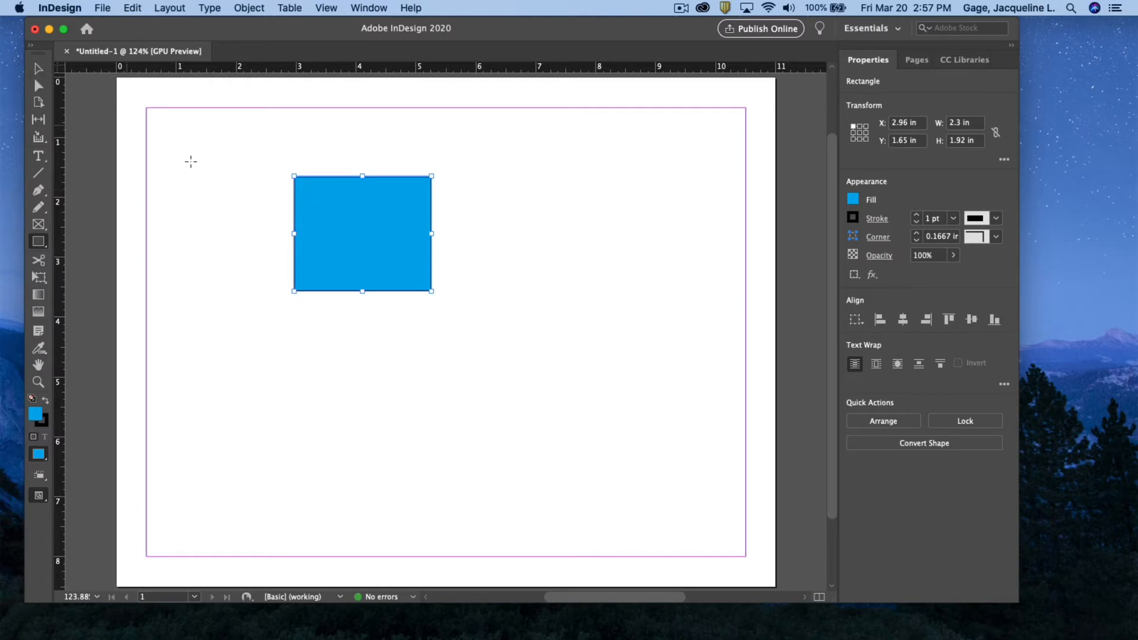
- Move the cyan rectangle to about X 4.3 in, Y 3.29 in near the page's middle, and delete it
{"action": "left_click", "coordinate": [209, 184]}
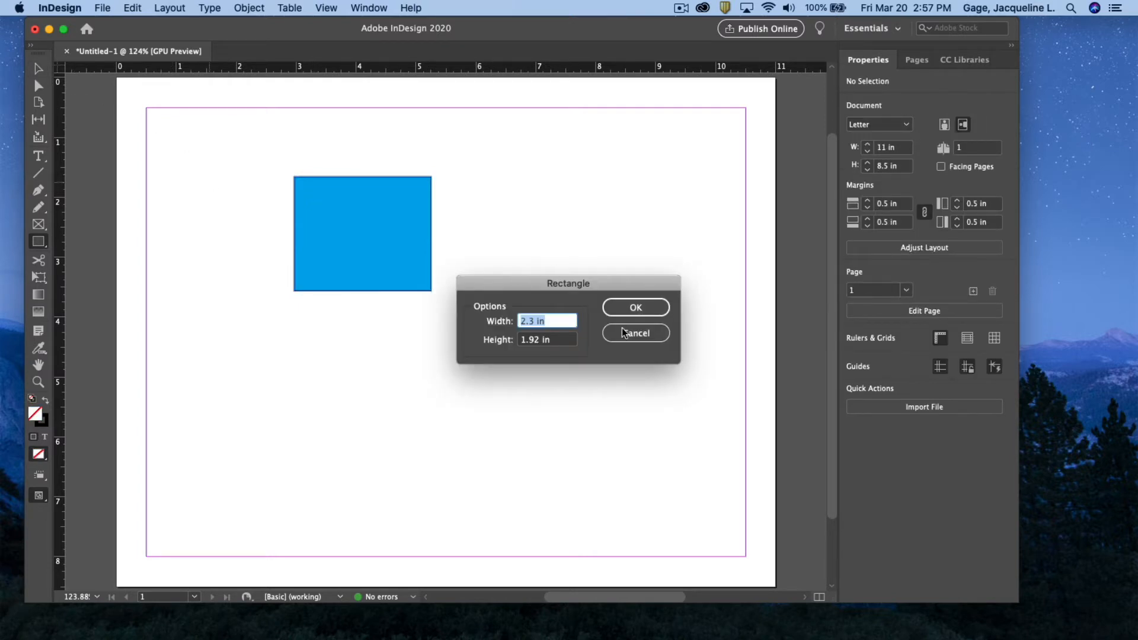
{"action": "key", "text": "Escape"}
{"action": "left_click", "coordinate": [38, 69]}
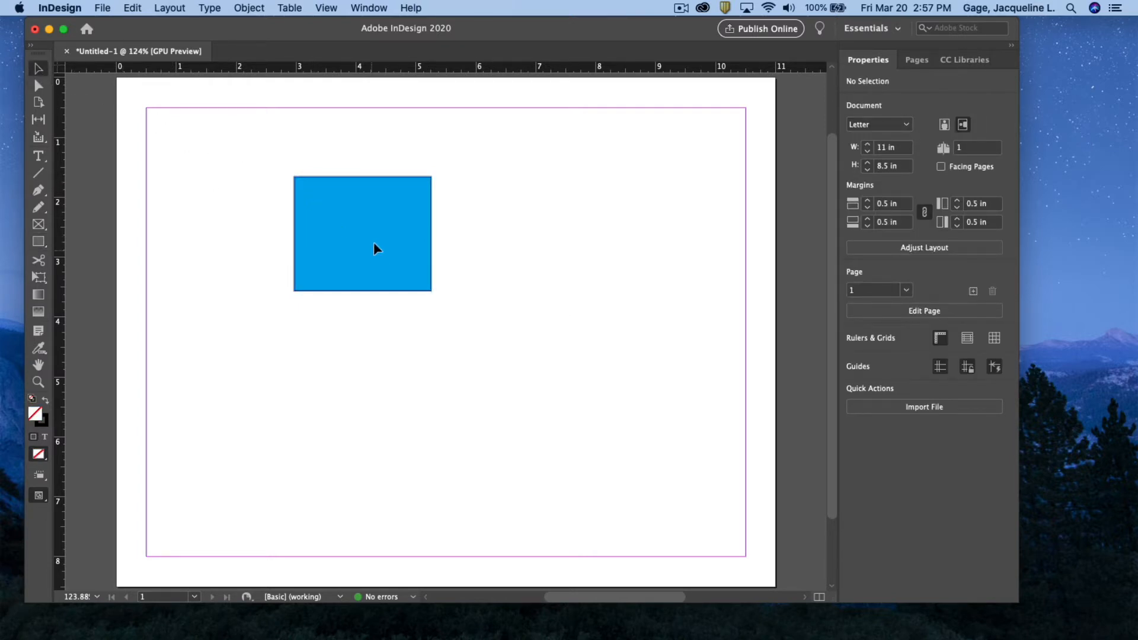
{"action": "left_click_drag", "start_coordinate": [370, 258], "coordinate": [453, 351]}
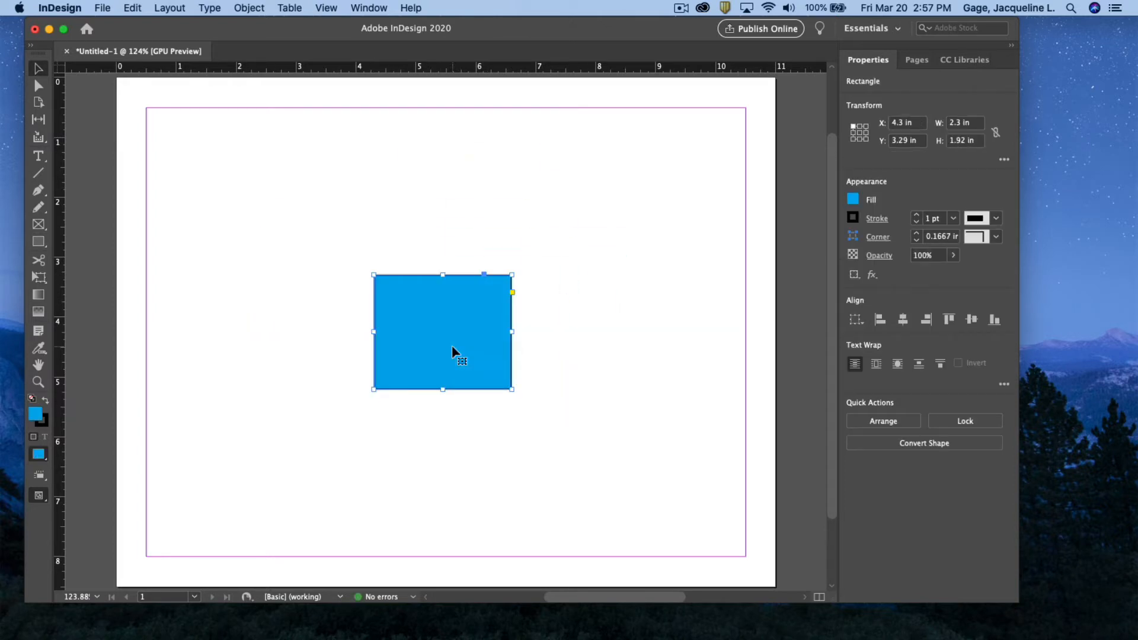
{"action": "key", "text": "Delete"}
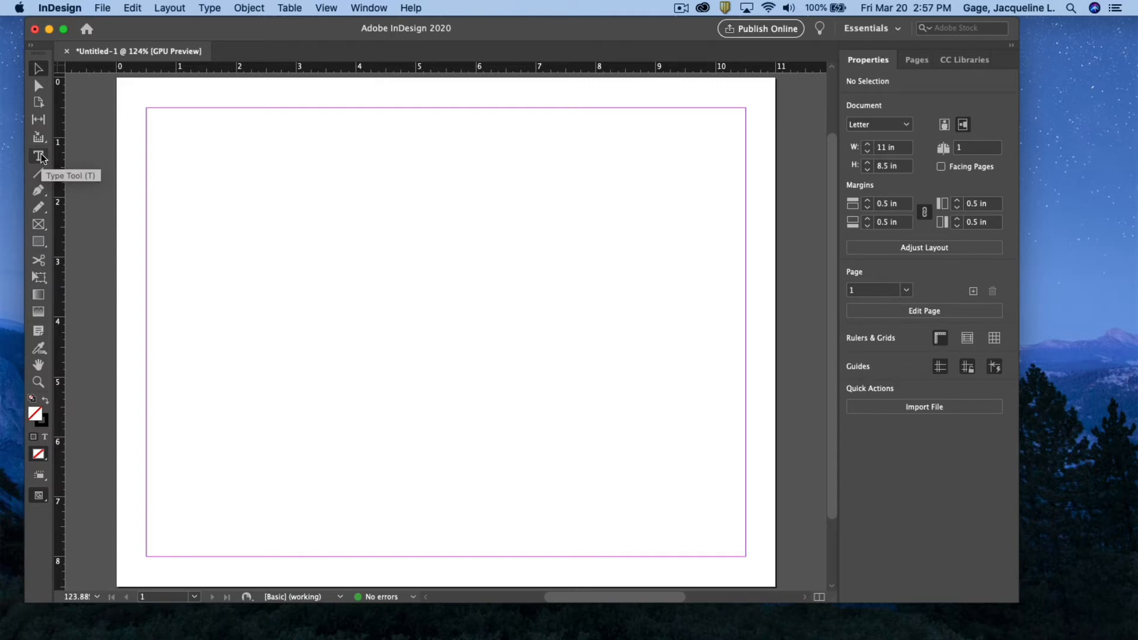
- Examine the tool variants grouped with the Rectangle Frame, Rectangle, Pencil and Pen tools, and return to the Selection tool
{"action": "left_click", "coordinate": [37, 189]}
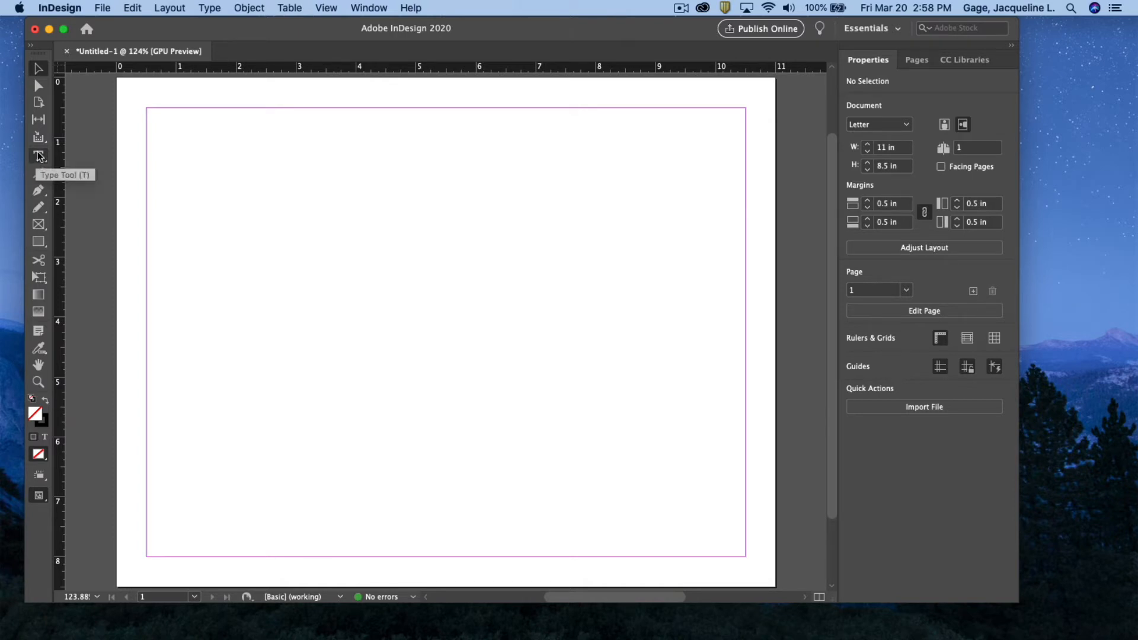
{"action": "left_click", "coordinate": [38, 226]}
{"action": "left_click", "coordinate": [38, 227]}
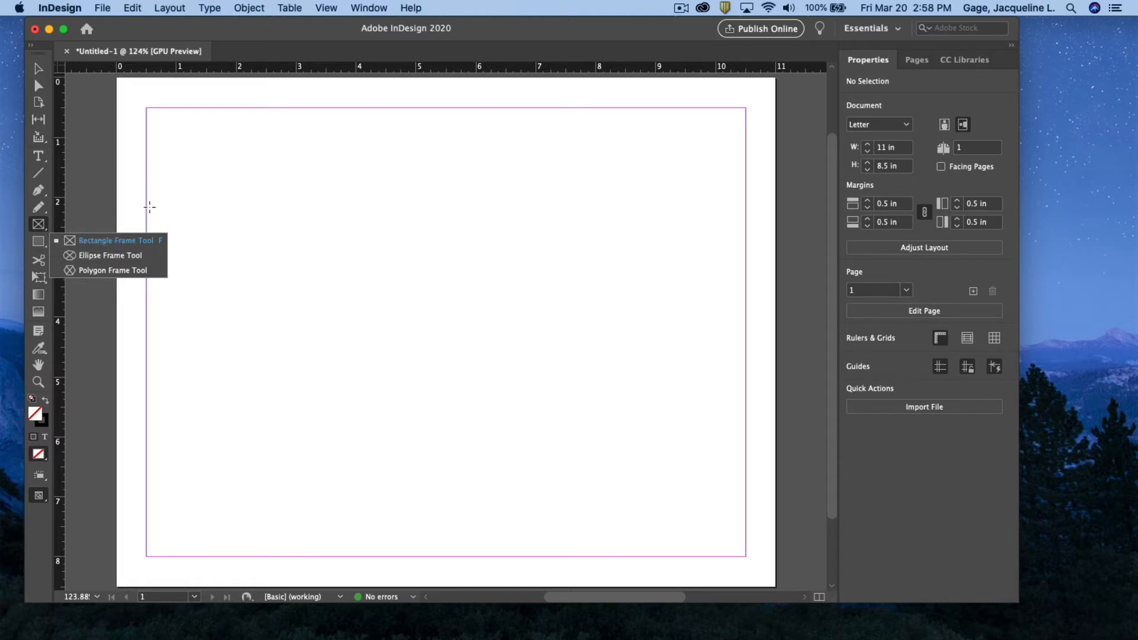
{"action": "left_click", "coordinate": [39, 242]}
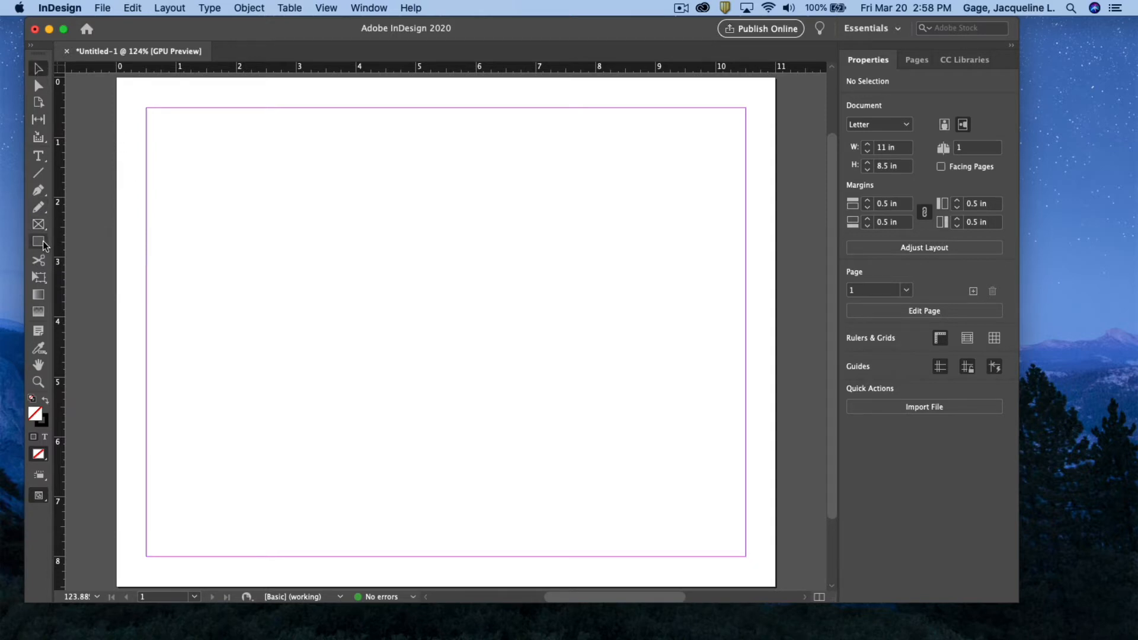
{"action": "left_click", "coordinate": [43, 244]}
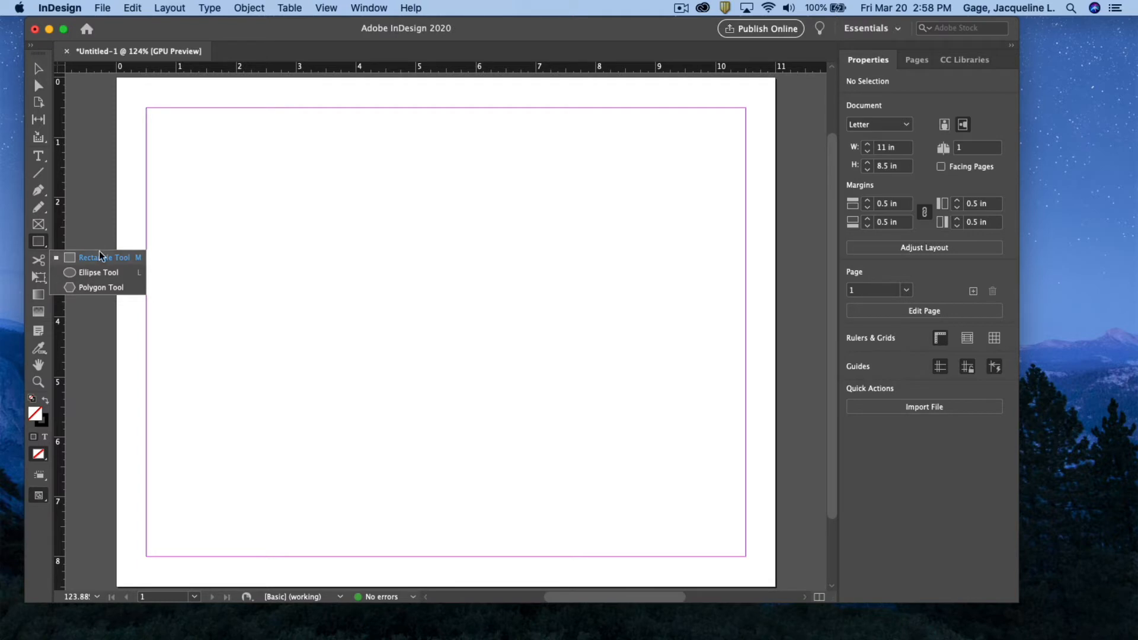
{"action": "left_click", "coordinate": [685, 11]}
{"action": "left_click", "coordinate": [700, 52]}
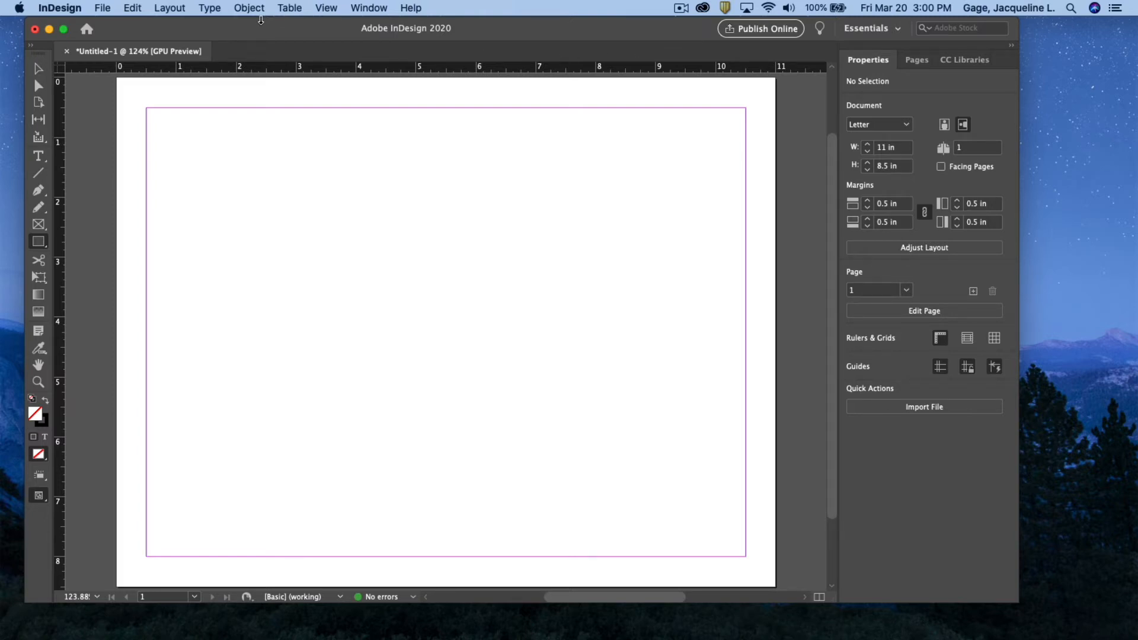
{"action": "left_click", "coordinate": [37, 225]}
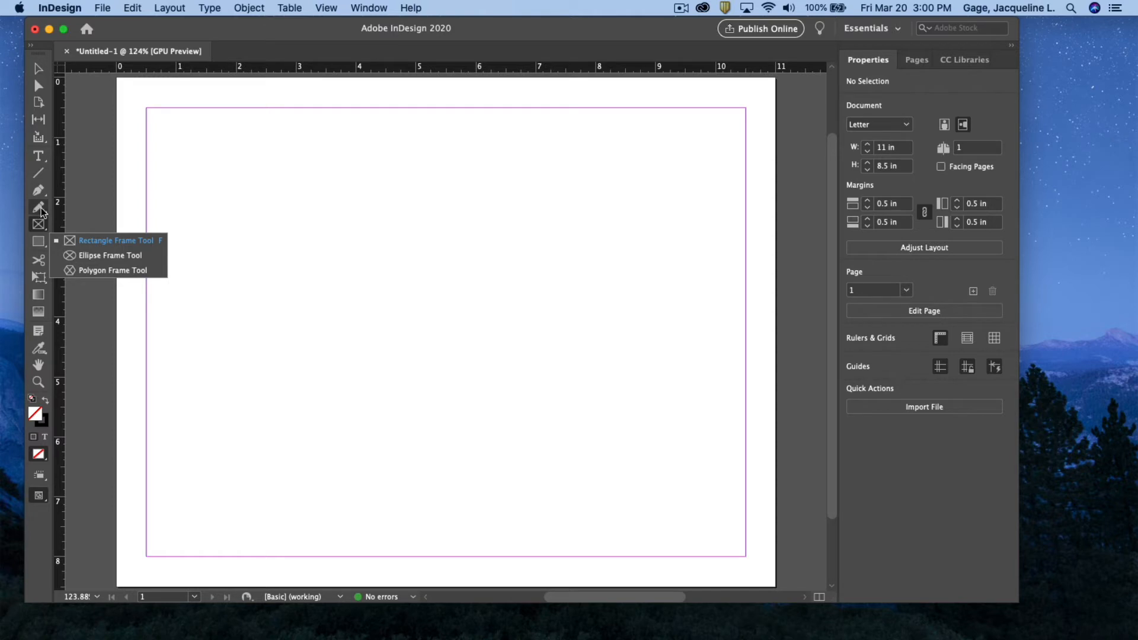
{"action": "left_click", "coordinate": [41, 210]}
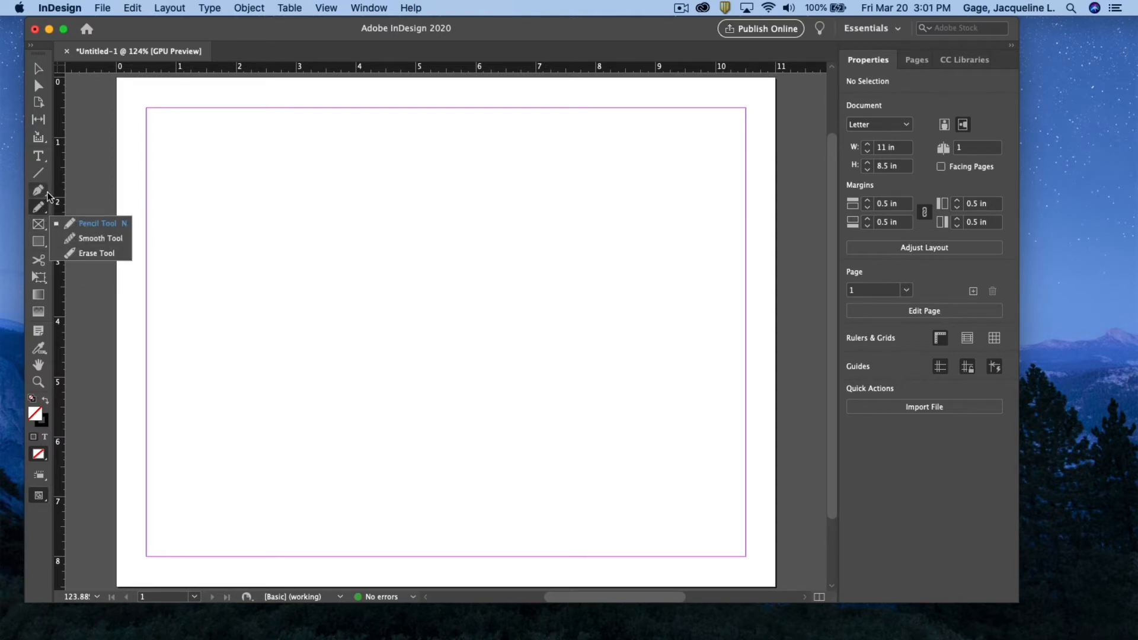
{"action": "left_click", "coordinate": [38, 191]}
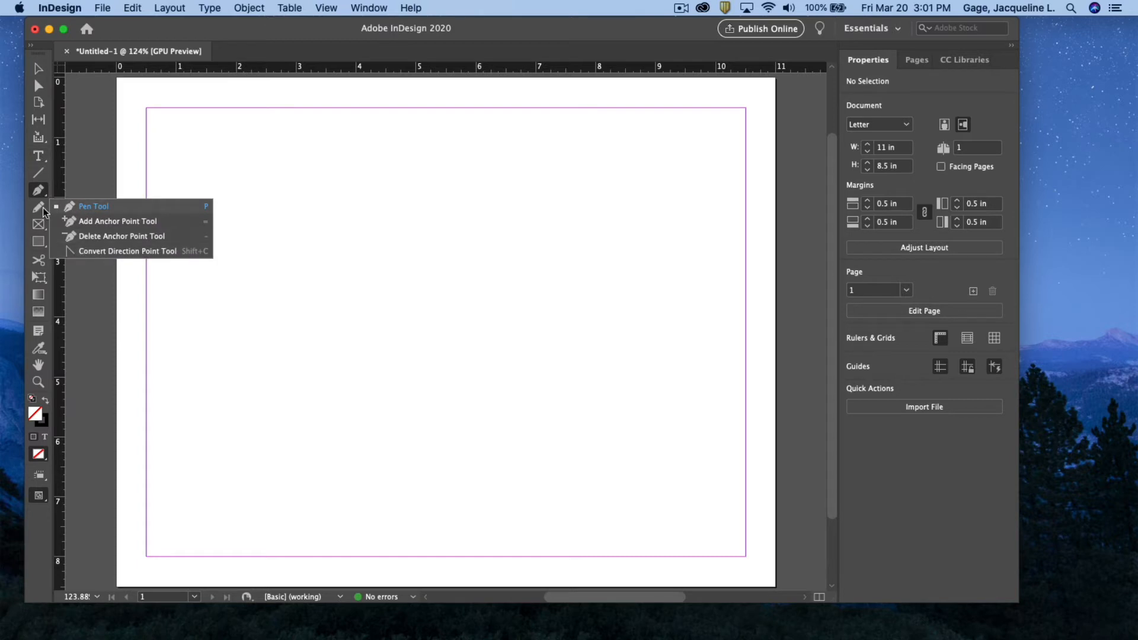
{"action": "left_click", "coordinate": [38, 70]}
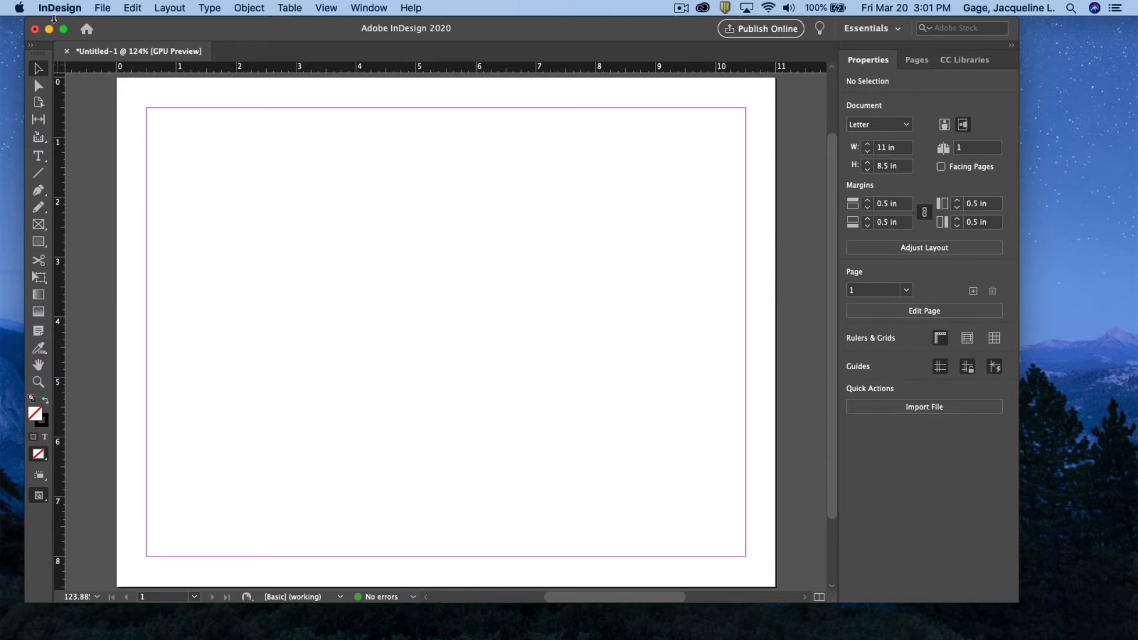
- Close the untitled landscape document without saving its changes
{"action": "left_click", "coordinate": [67, 51]}
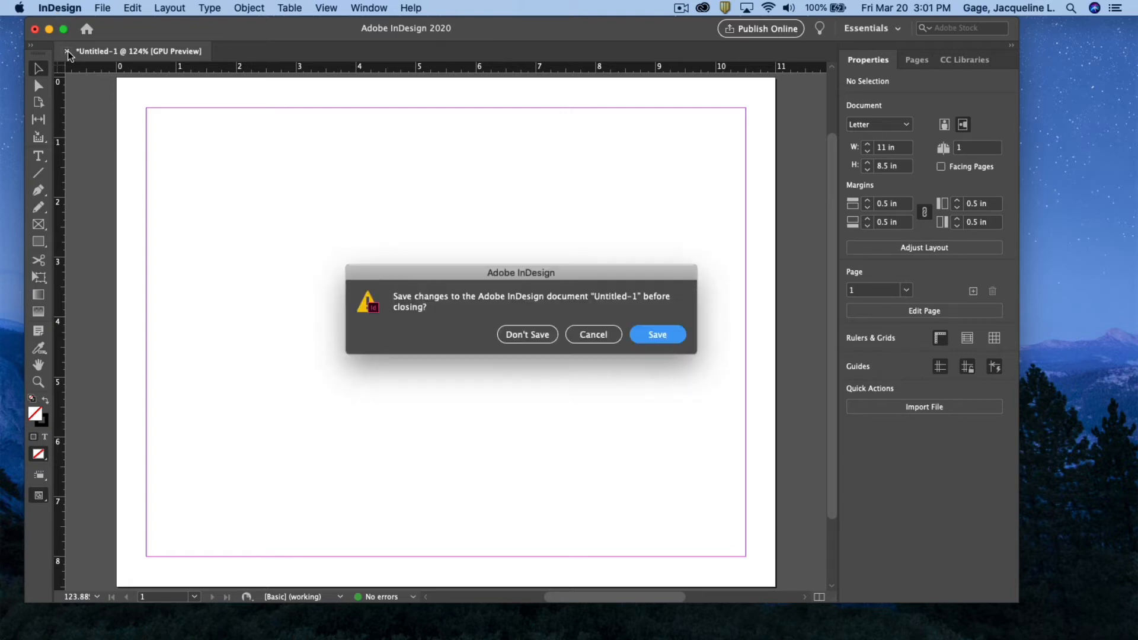
{"action": "left_click", "coordinate": [527, 335]}
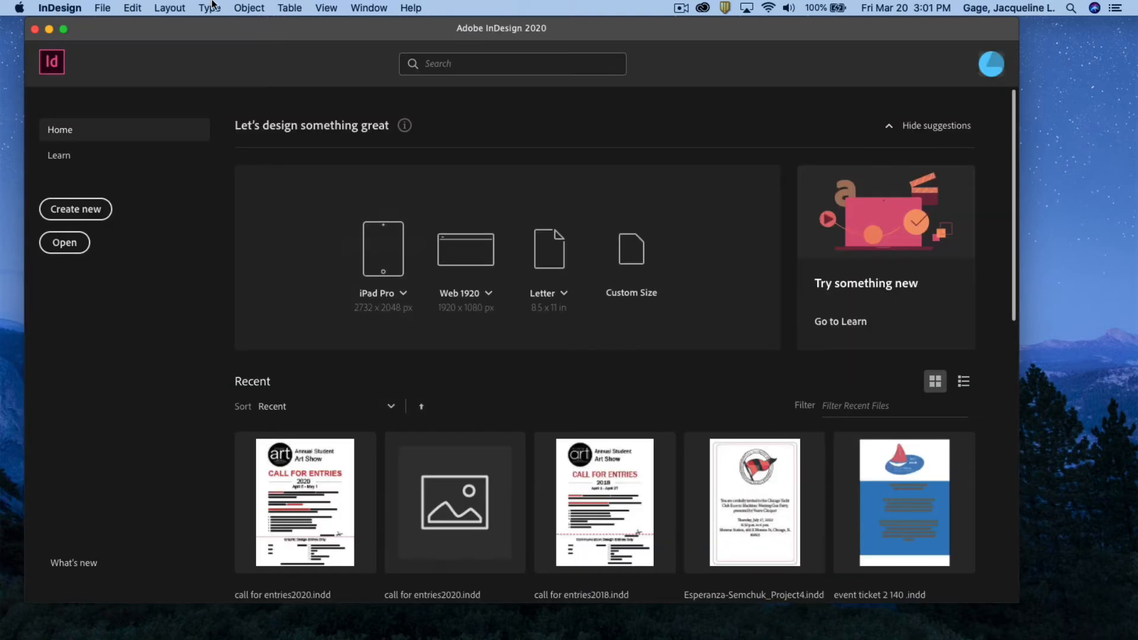
- Start a new print document from the Letter preset with units in inches, and enlarge the New Document dialog
{"action": "left_click", "coordinate": [70, 210]}
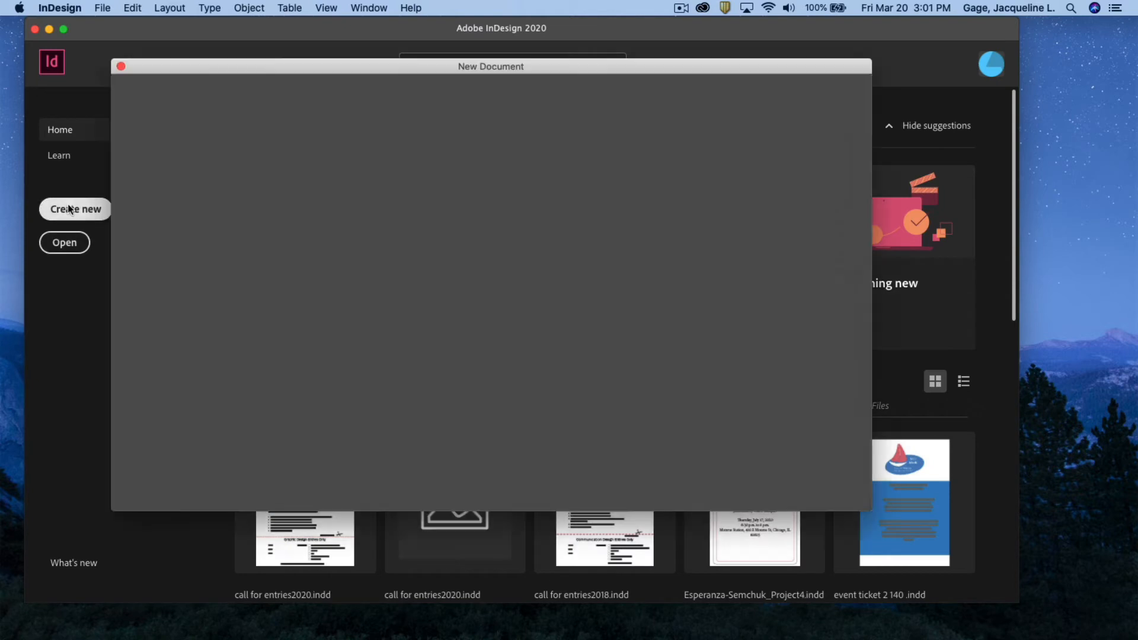
{"action": "left_click", "coordinate": [511, 92]}
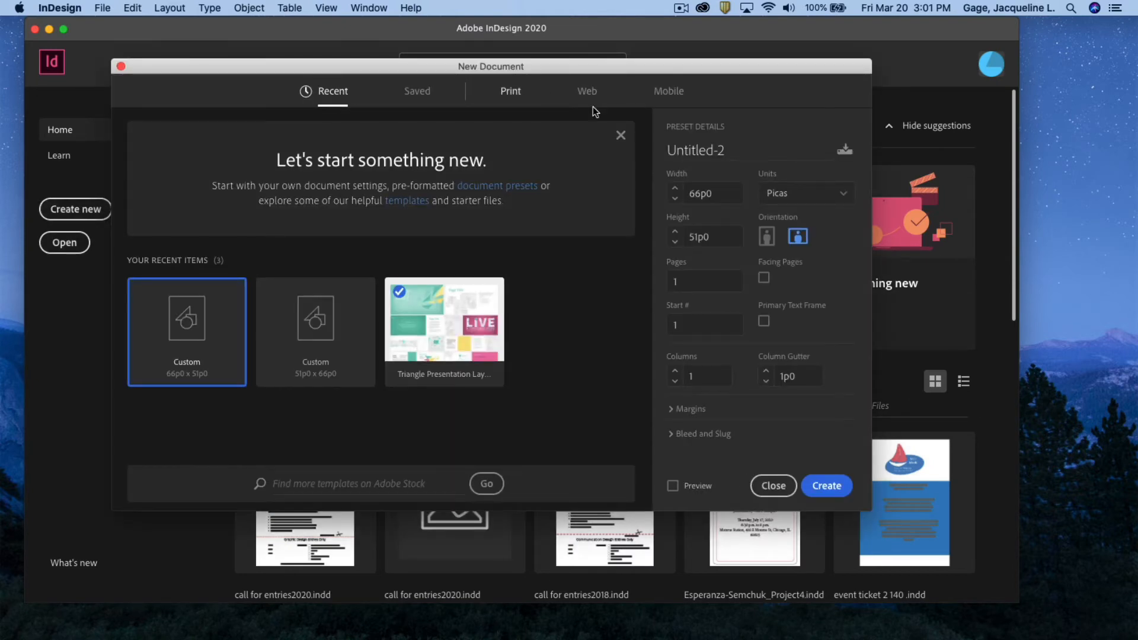
{"action": "left_click", "coordinate": [777, 193]}
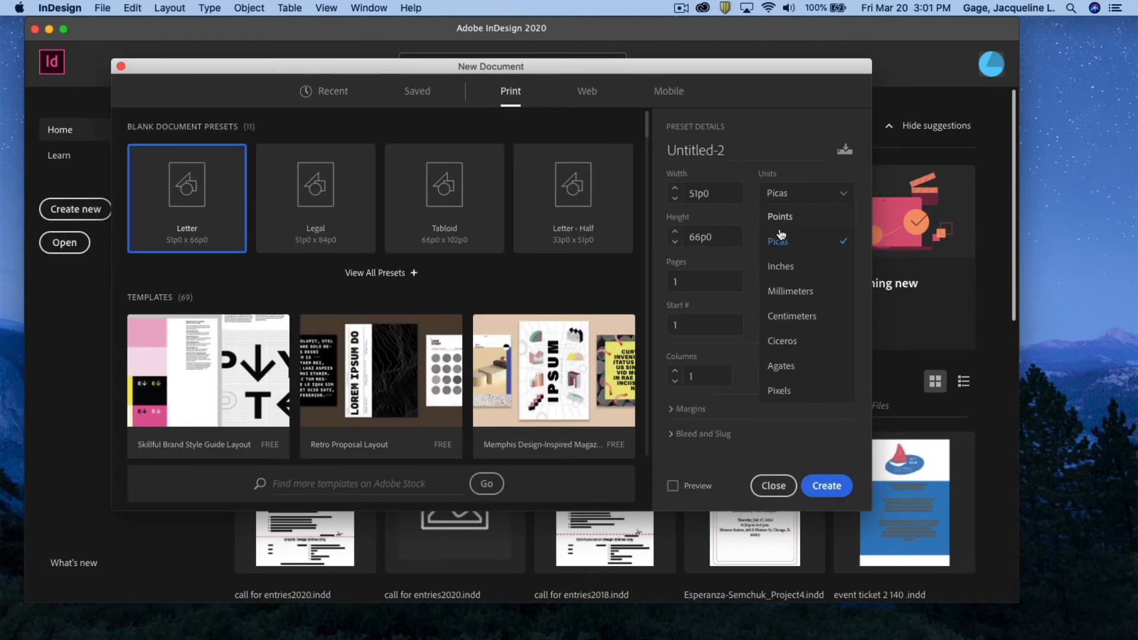
{"action": "left_click", "coordinate": [784, 264]}
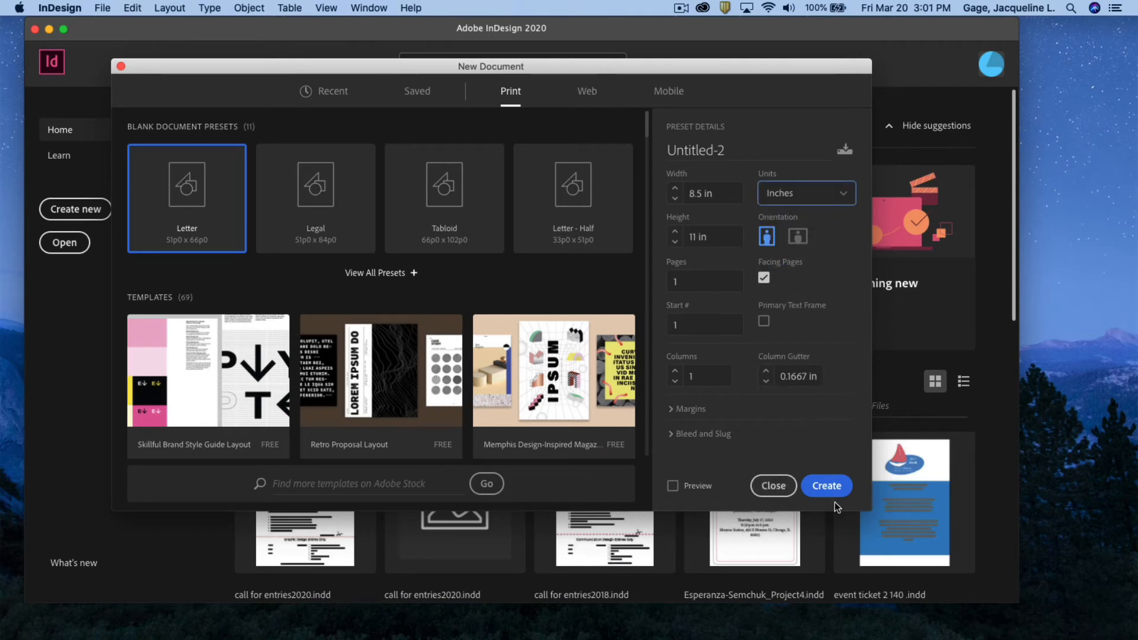
{"action": "left_click_drag", "start_coordinate": [872, 509], "coordinate": [958, 612]}
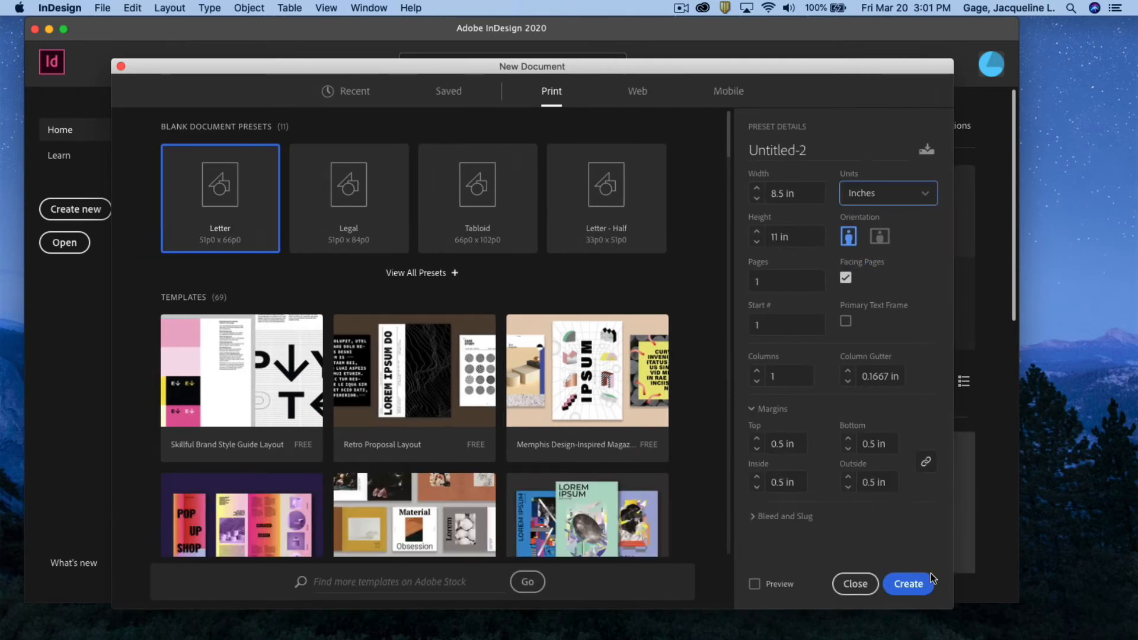
{"action": "left_click_drag", "start_coordinate": [710, 61], "coordinate": [691, 20]}
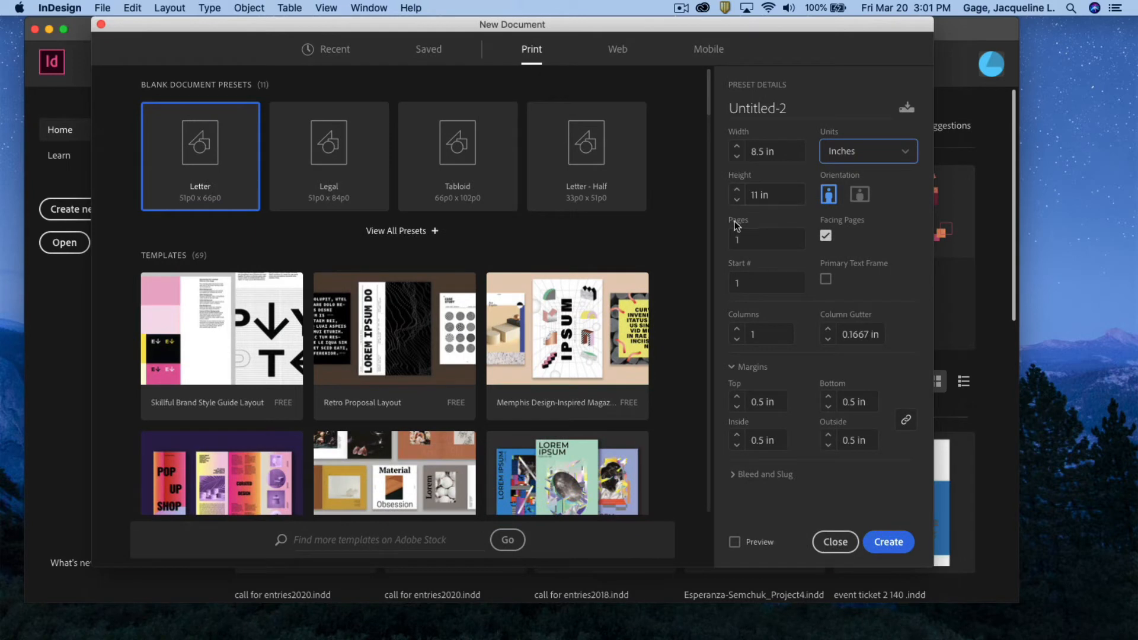
- Set the new document's number of pages to 3
{"action": "left_click", "coordinate": [749, 237]}
{"action": "double_click", "coordinate": [757, 237]}
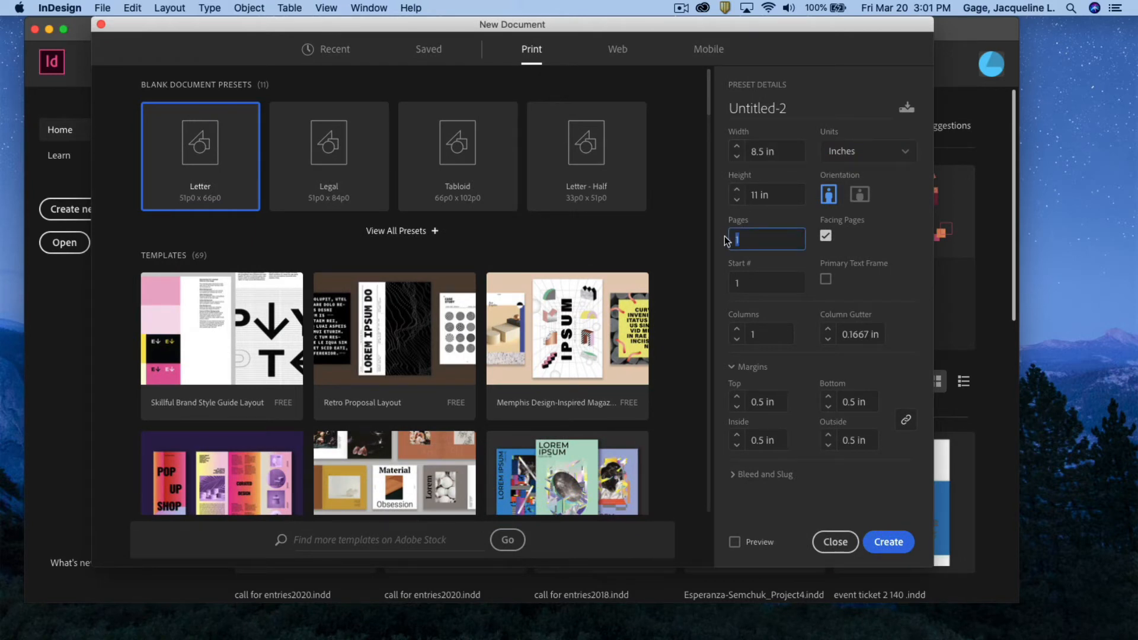
{"action": "type", "text": "3"}
- Set a 0.125 in bleed on all four sides with the bleed values unlinked, and create the document
{"action": "left_click", "coordinate": [734, 476]}
{"action": "scroll", "coordinate": [770, 444], "scroll_direction": "down", "scroll_amount": 5}
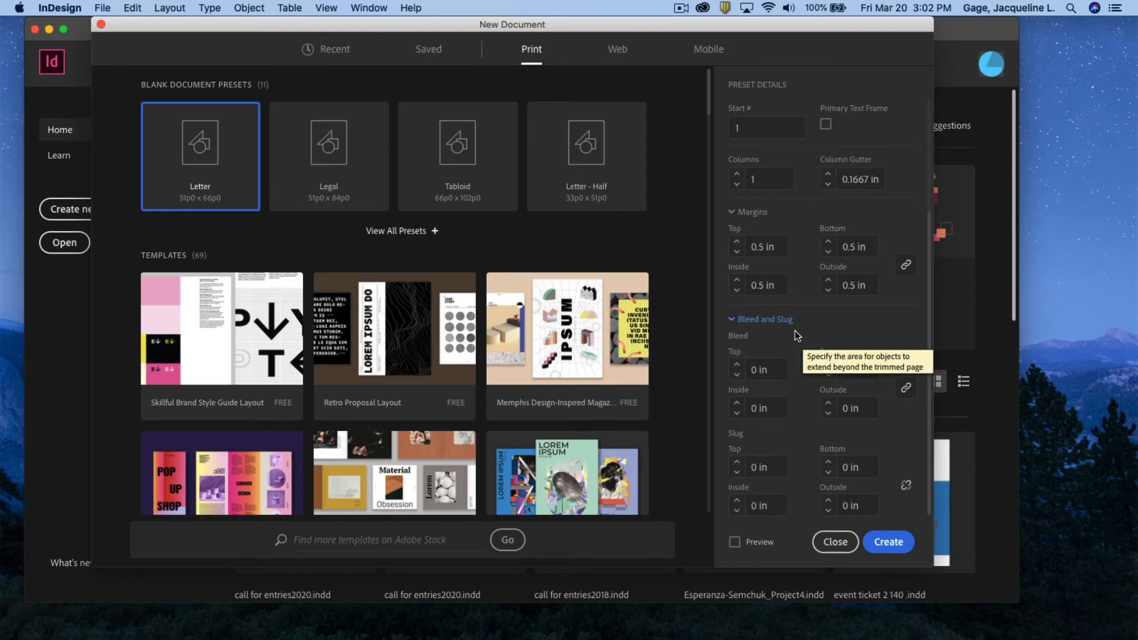
{"action": "scroll", "coordinate": [868, 189], "scroll_direction": "up", "scroll_amount": 2}
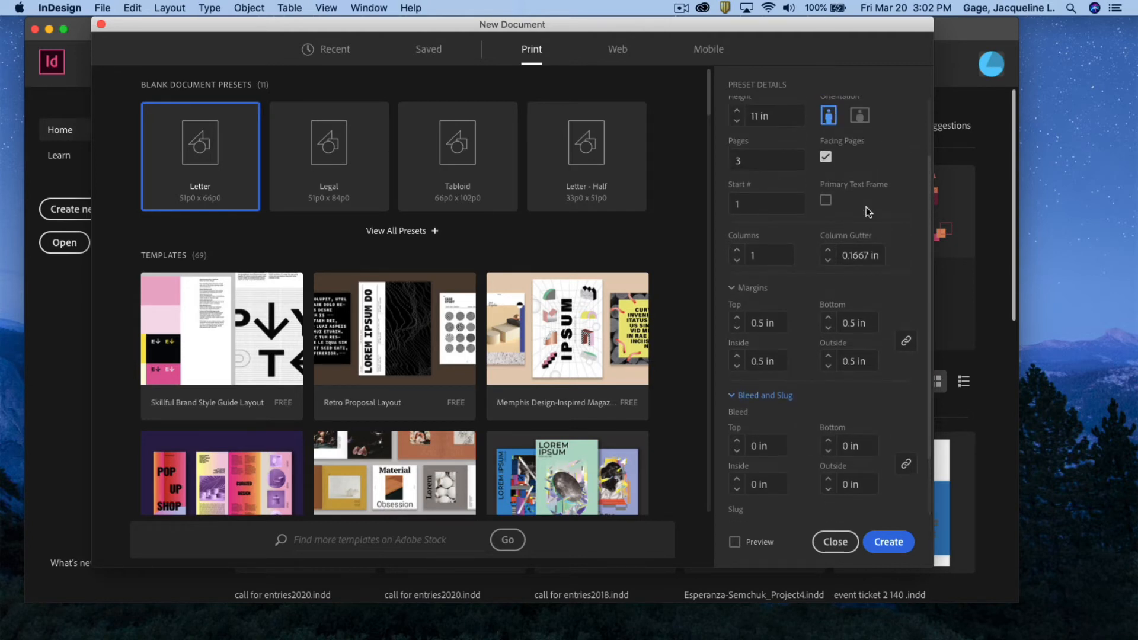
{"action": "scroll", "coordinate": [866, 207], "scroll_direction": "up", "scroll_amount": 1}
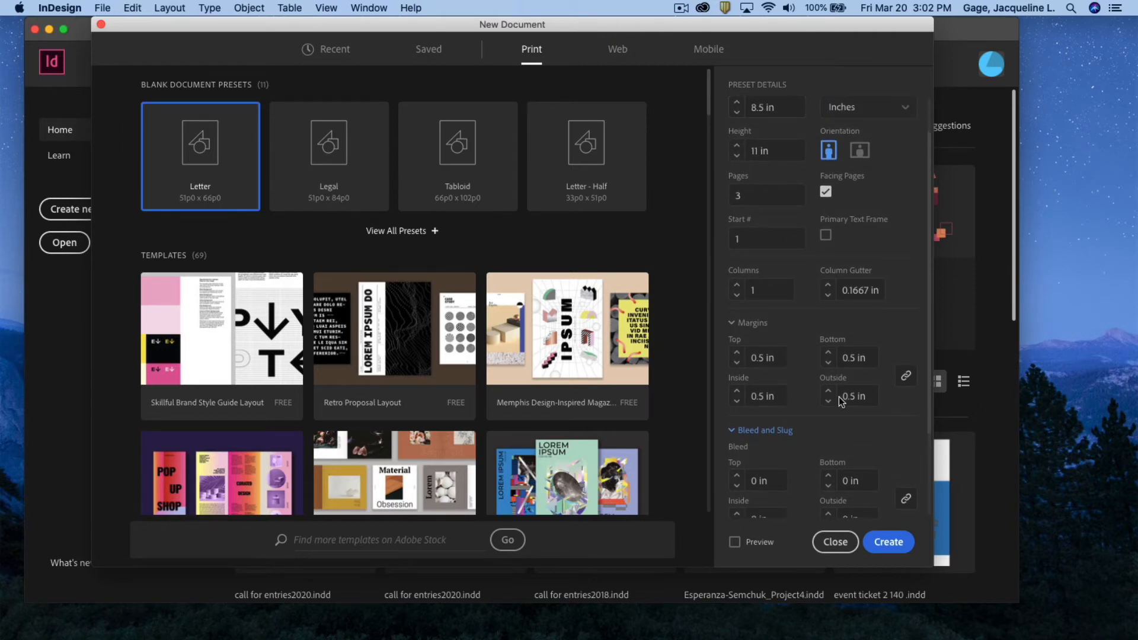
{"action": "scroll", "coordinate": [834, 410], "scroll_direction": "down", "scroll_amount": 3}
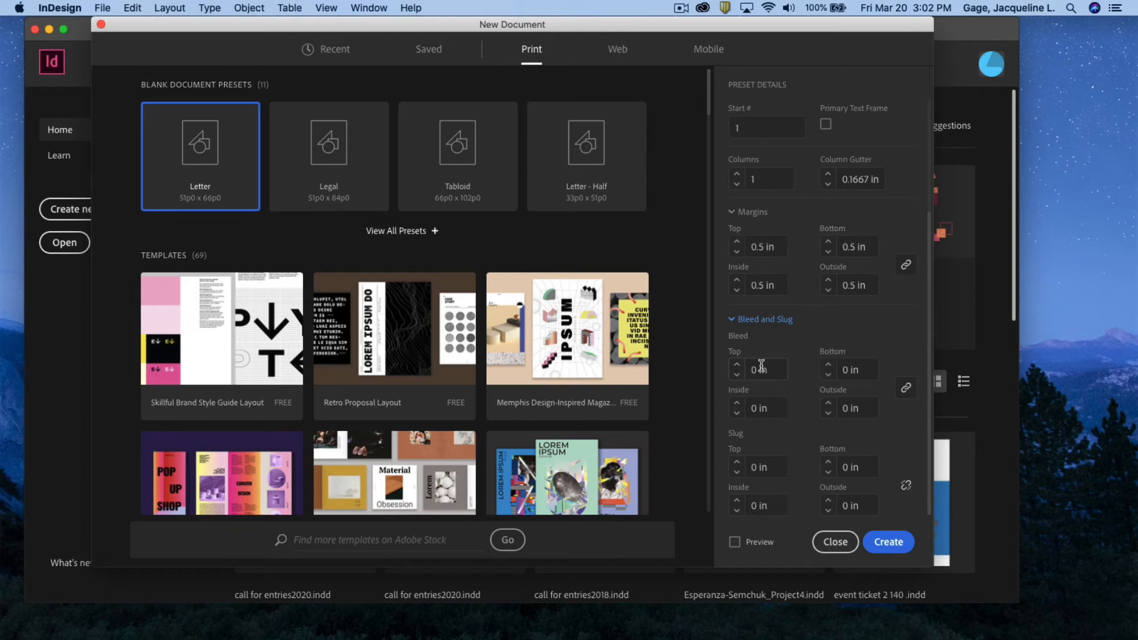
{"action": "left_click", "coordinate": [747, 369]}
{"action": "type", "text": ".125"}
{"action": "left_click", "coordinate": [906, 387]}
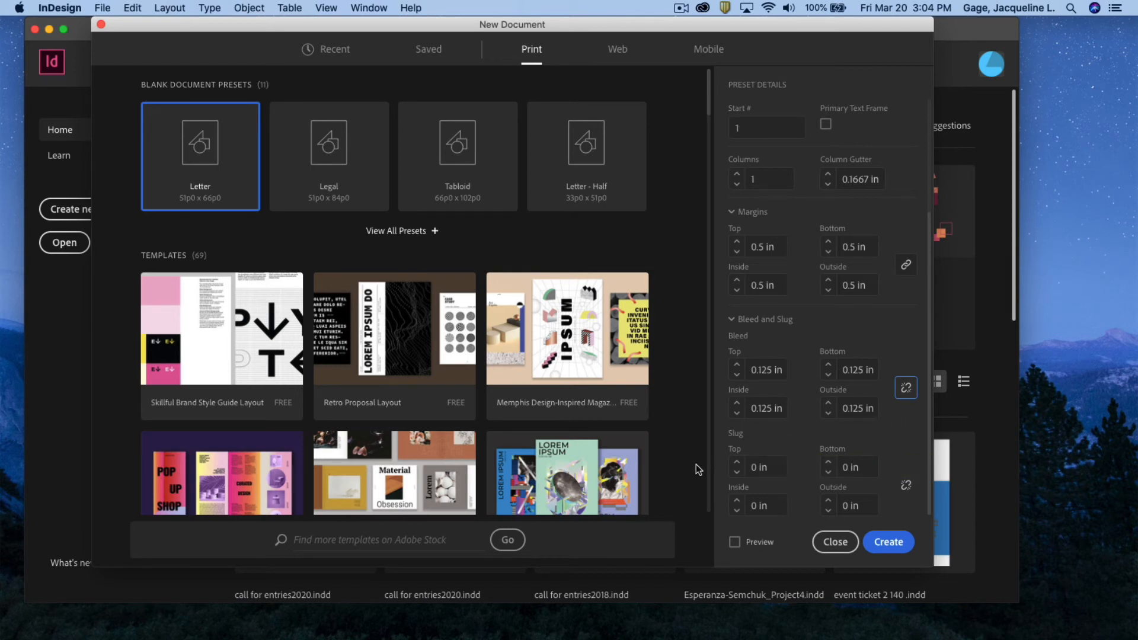
{"action": "left_click", "coordinate": [890, 542]}
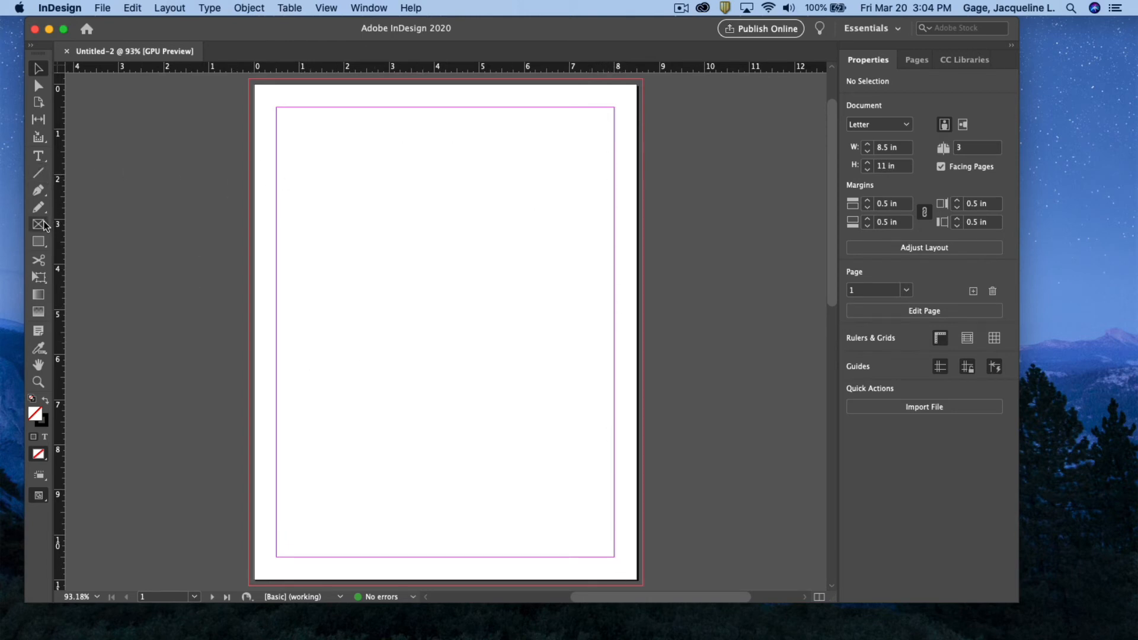
- Draw a rectangle about 2.52 in wide and 3 in high against the page's left margin
{"action": "left_click", "coordinate": [42, 243]}
{"action": "left_click_drag", "start_coordinate": [276, 197], "coordinate": [390, 331]}
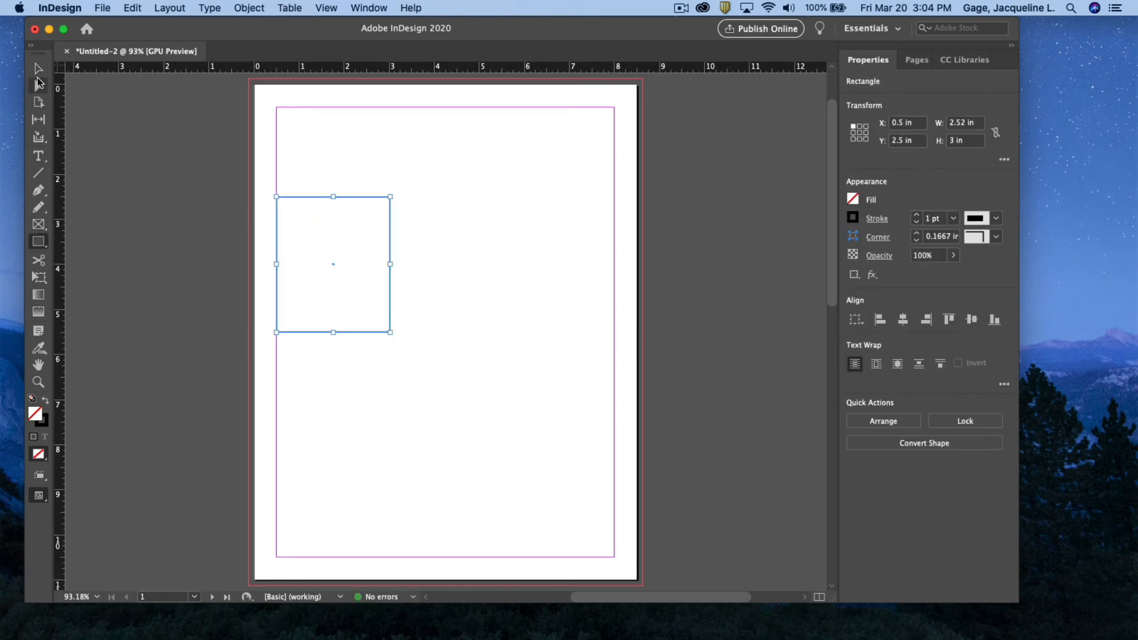
- Move the rectangle up into the margins' top-left corner at X 0.5 in, Y 0.5 in, and delete it
{"action": "left_click", "coordinate": [38, 70]}
{"action": "left_click", "coordinate": [350, 258]}
{"action": "left_click_drag", "start_coordinate": [356, 198], "coordinate": [359, 113]}
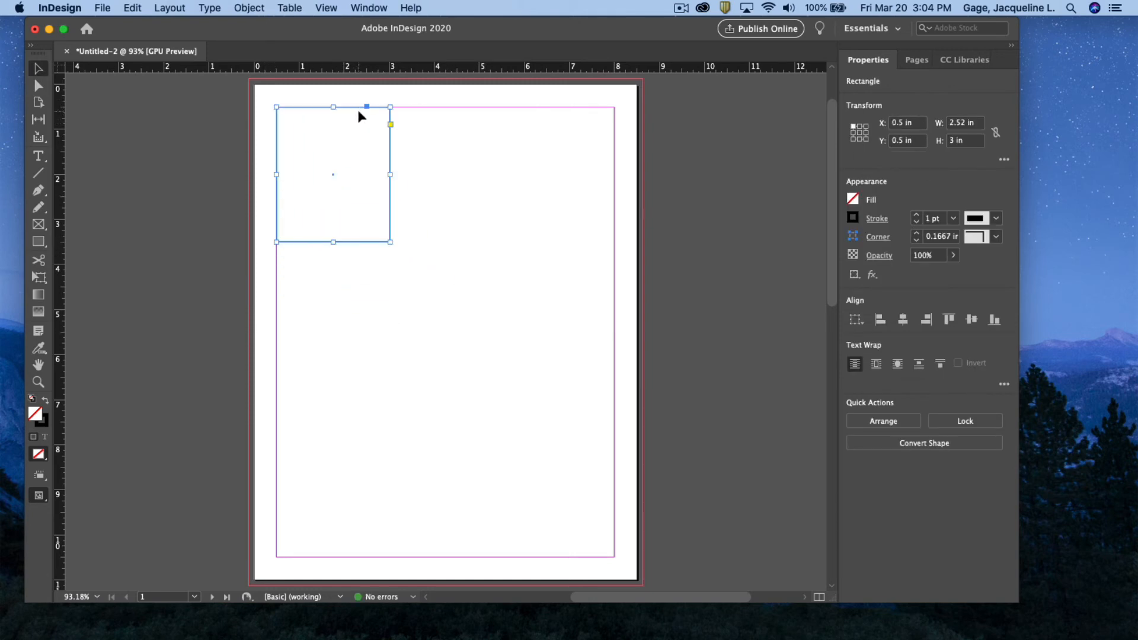
{"action": "key", "text": "BackSpace"}
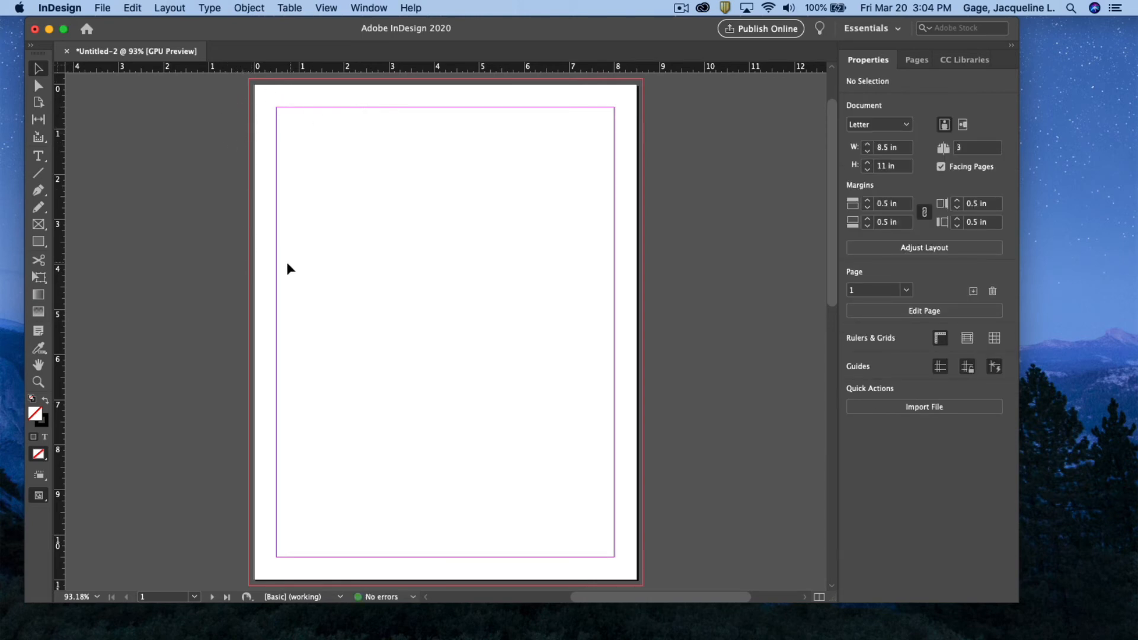
- Draw a rectangle frame about 4.125 by 4.585 in from the top-left bleed corner and fill it with the C=100 M=0 cyan swatch
{"action": "left_click", "coordinate": [38, 224]}
{"action": "left_click_drag", "start_coordinate": [248, 77], "coordinate": [434, 285]}
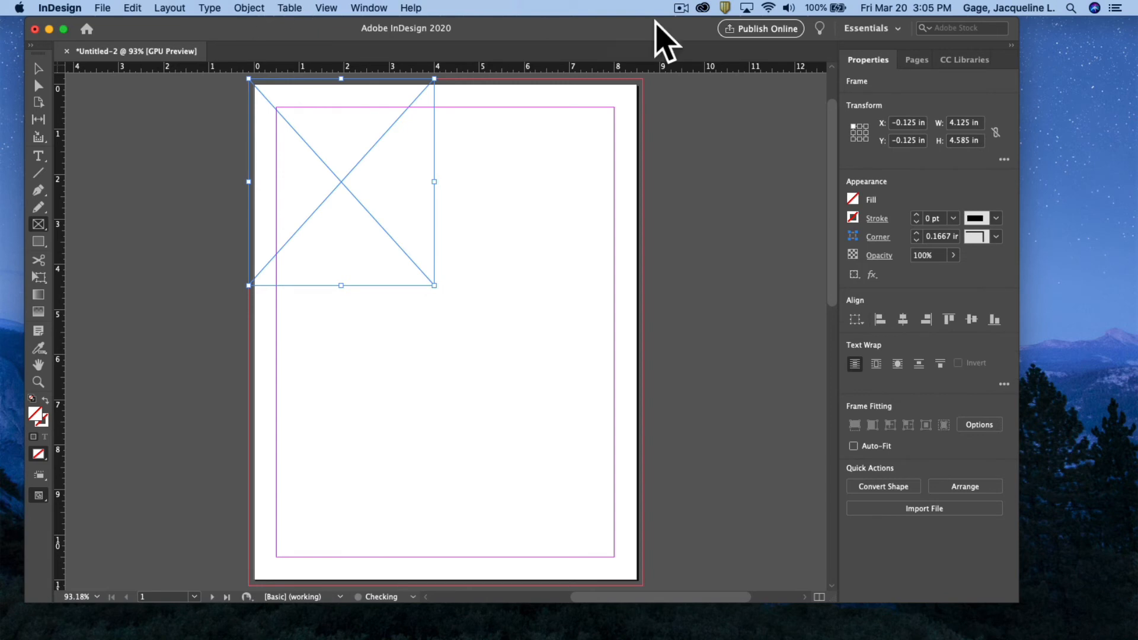
{"action": "left_click", "coordinate": [852, 201]}
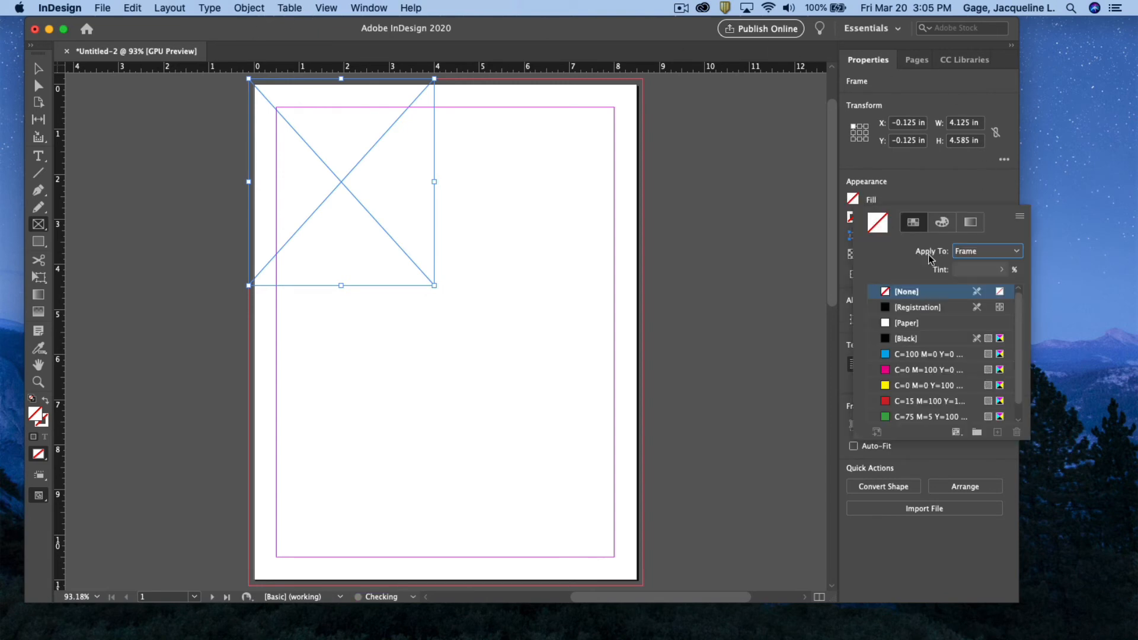
{"action": "left_click", "coordinate": [889, 354]}
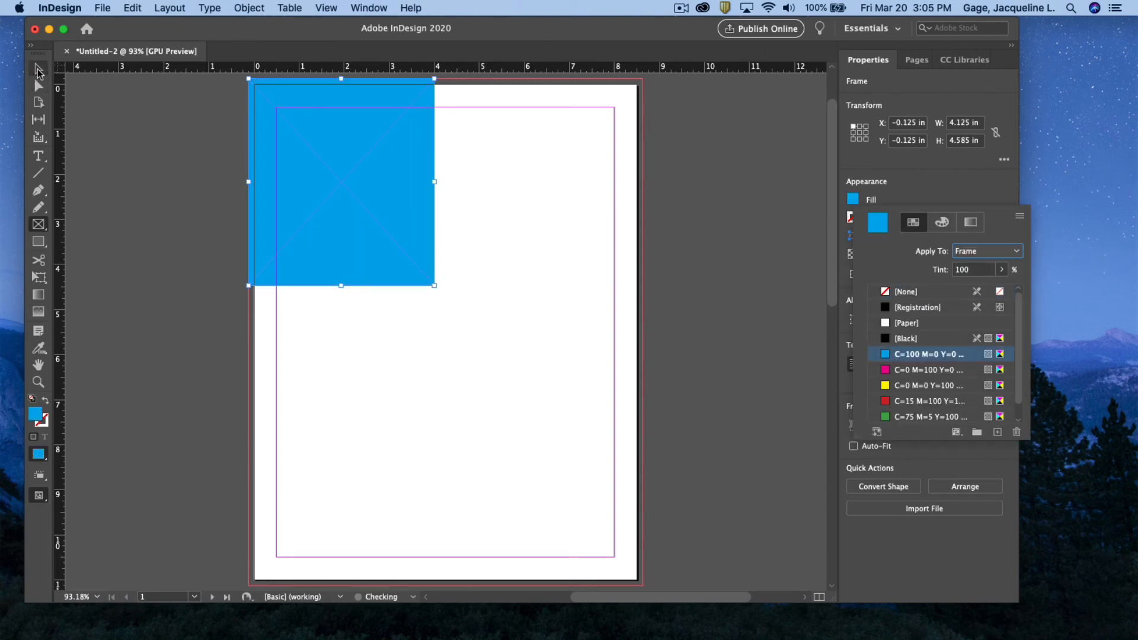
{"action": "left_click", "coordinate": [177, 115]}
{"action": "left_click", "coordinate": [651, 333]}
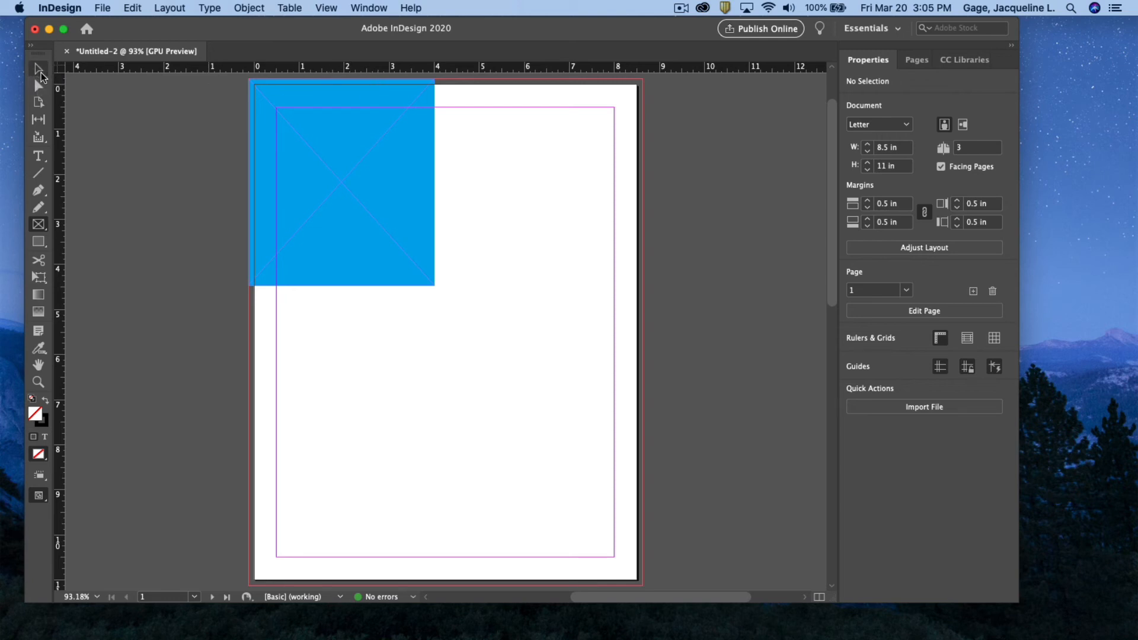
- Move the cyan frame down to about Y 1.82 in, stretching it 8.75 in wide between both side bleed edges, and delete it
{"action": "left_click", "coordinate": [39, 70]}
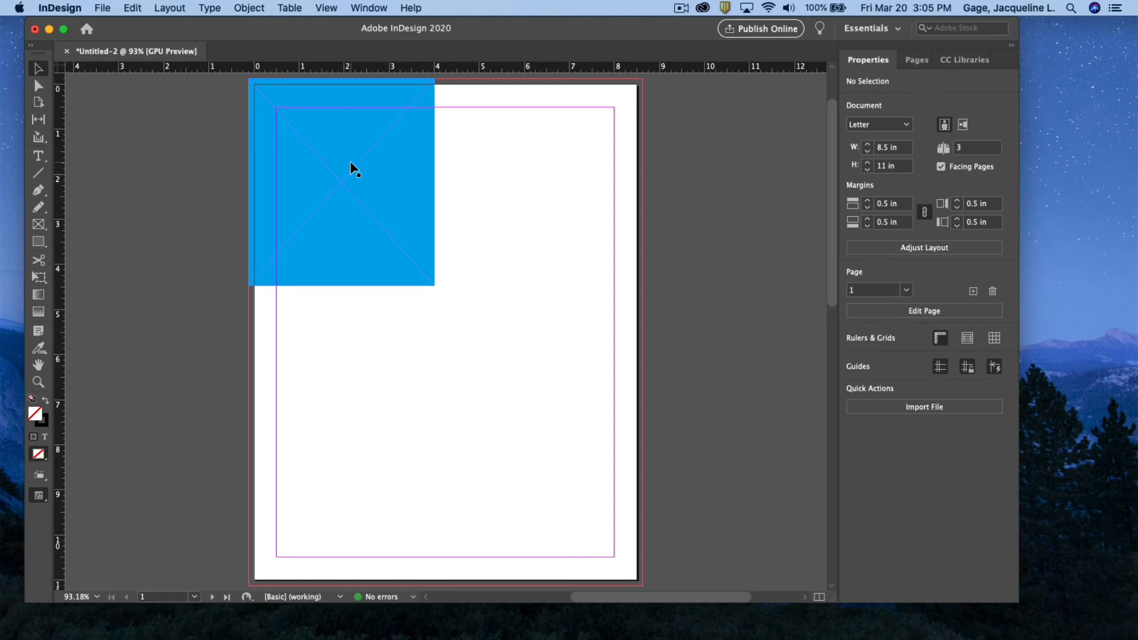
{"action": "left_click_drag", "start_coordinate": [359, 166], "coordinate": [387, 255]}
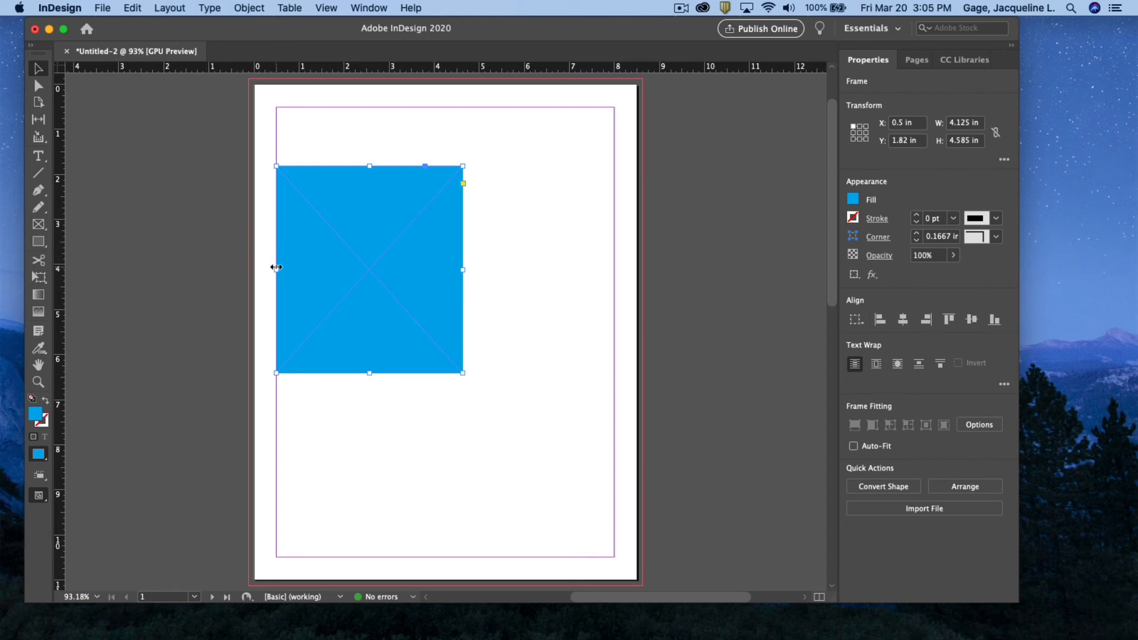
{"action": "left_click_drag", "start_coordinate": [276, 267], "coordinate": [249, 267]}
{"action": "left_click_drag", "start_coordinate": [462, 269], "coordinate": [640, 268]}
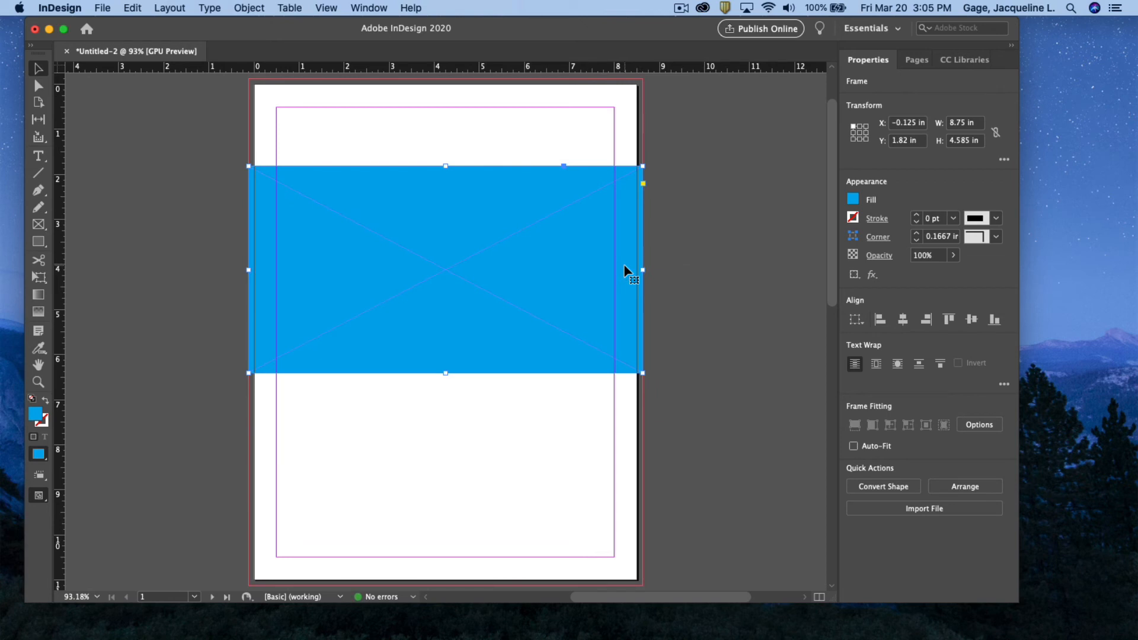
{"action": "key", "text": "Delete"}
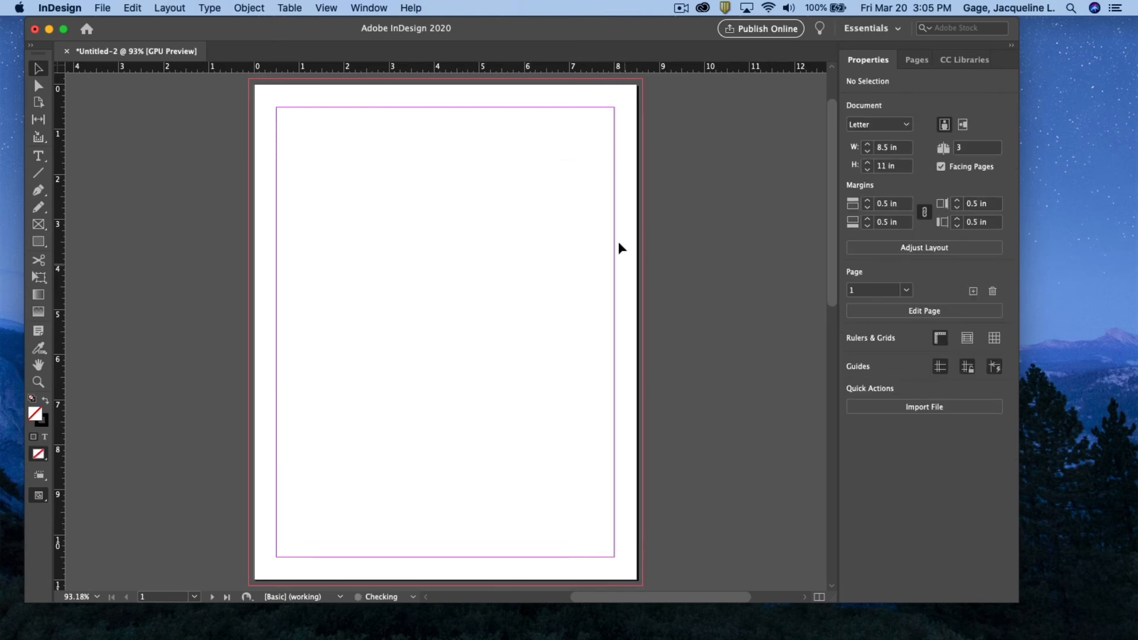
- Show the Pages panel and detach it from the dock as a floating panel
{"action": "left_click_drag", "start_coordinate": [480, 19], "coordinate": [454, 16]}
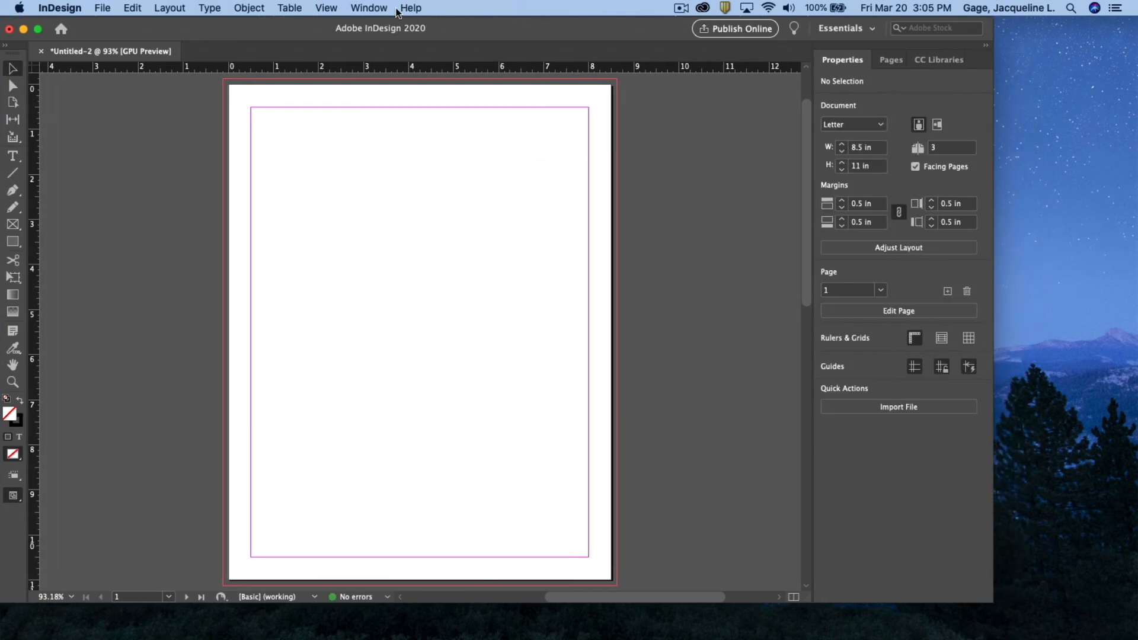
{"action": "left_click", "coordinate": [889, 60]}
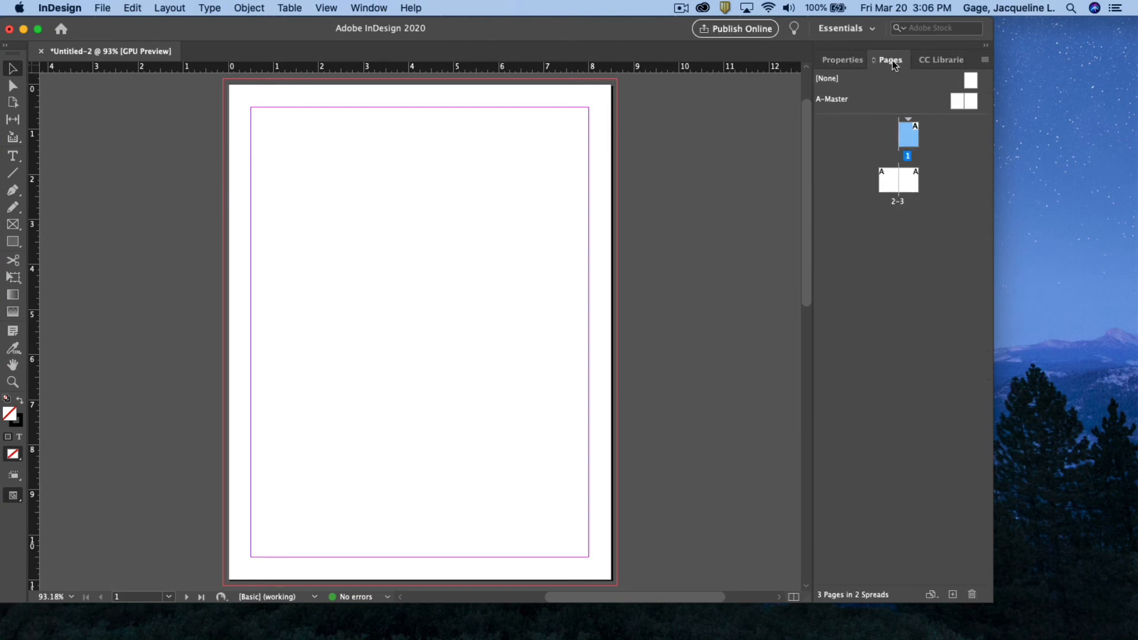
{"action": "left_click", "coordinate": [375, 9]}
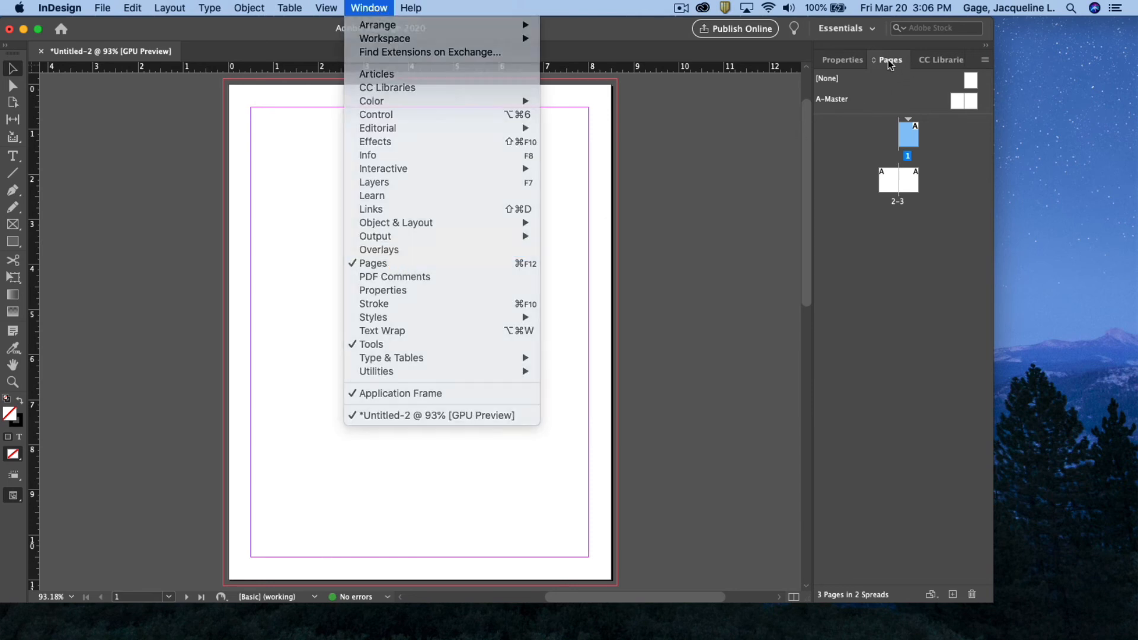
{"action": "left_click", "coordinate": [889, 60]}
{"action": "left_click_drag", "start_coordinate": [889, 56], "coordinate": [679, 115]}
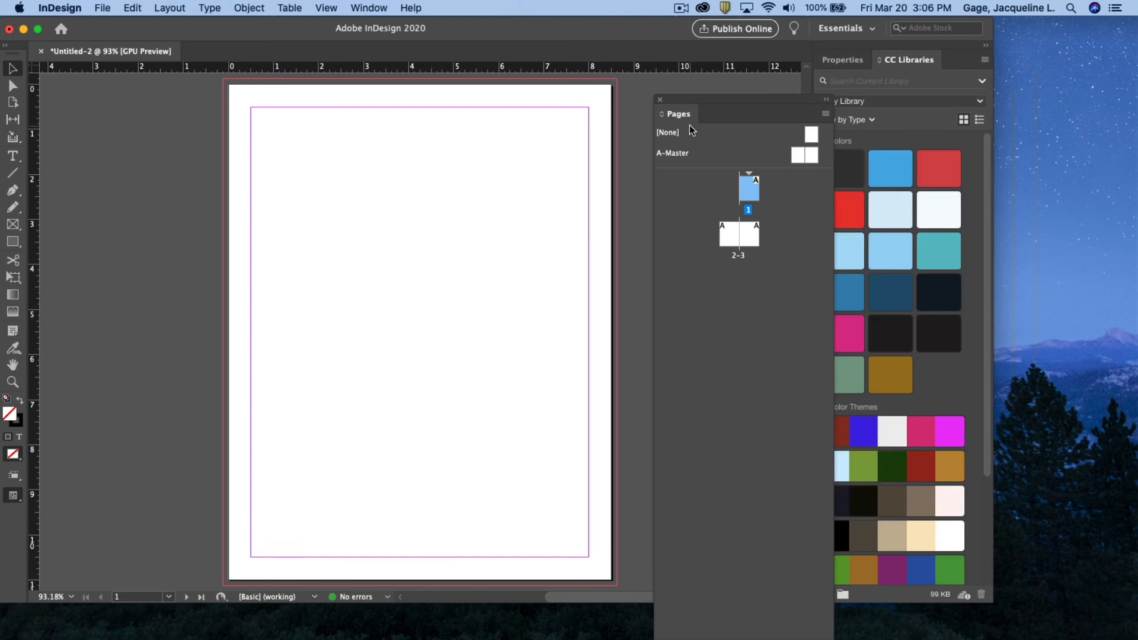
- Detach the CC Libraries and Properties panels from the dock and close them
{"action": "left_click_drag", "start_coordinate": [899, 60], "coordinate": [1010, 173]}
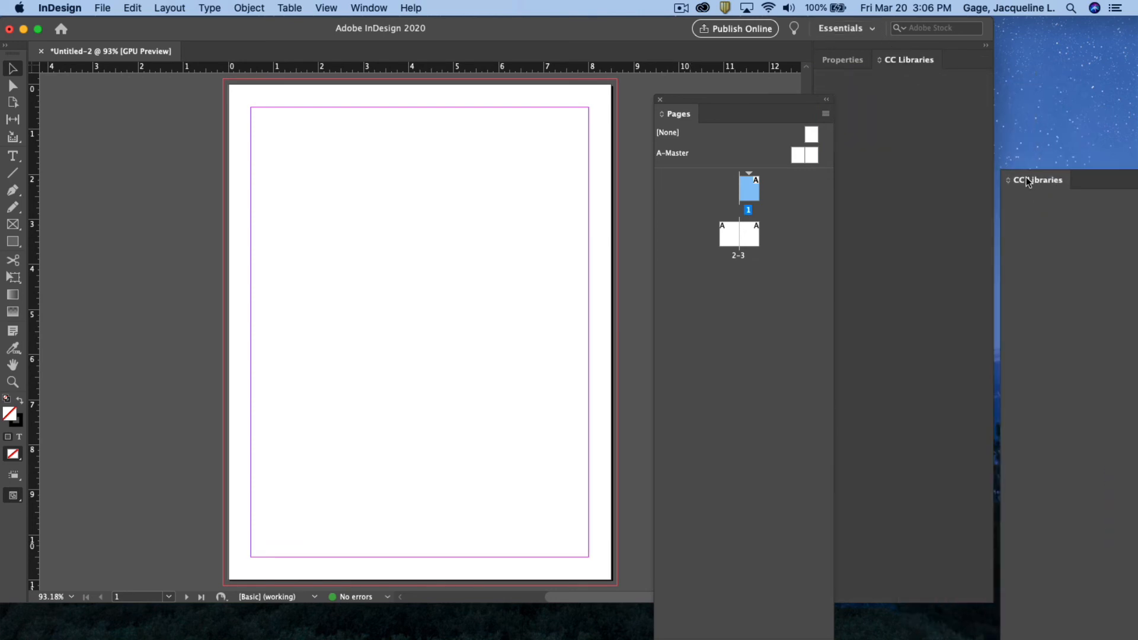
{"action": "left_click", "coordinate": [1003, 163]}
{"action": "left_click_drag", "start_coordinate": [853, 59], "coordinate": [951, 145]}
{"action": "left_click", "coordinate": [947, 138]}
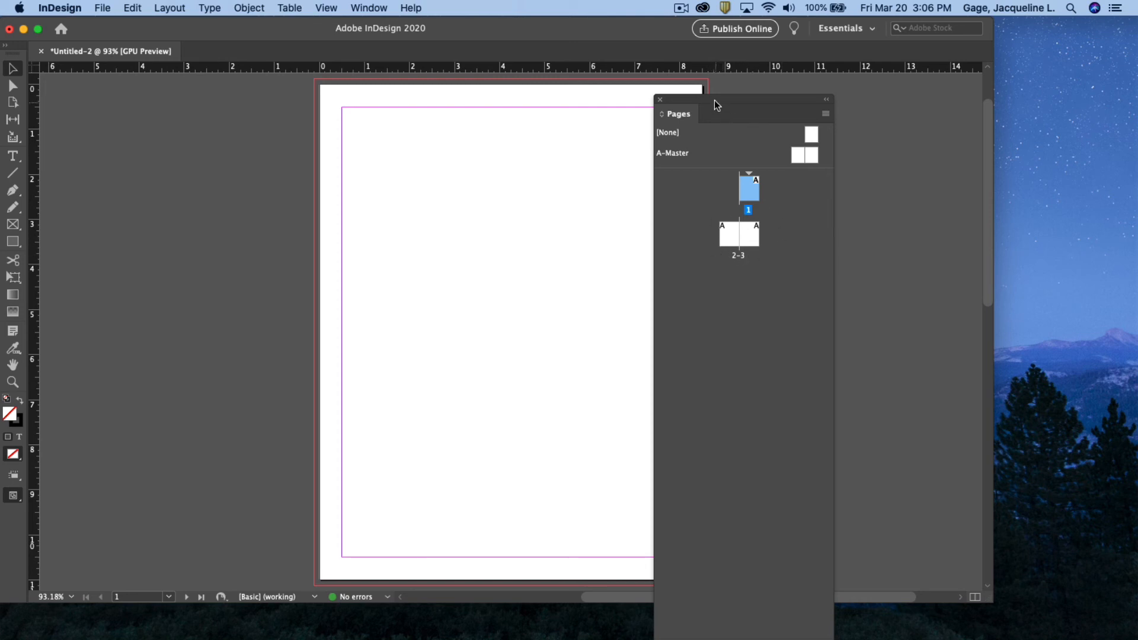
- Reposition and shorten the floating Pages panel, and add two pages to the document
{"action": "left_click_drag", "start_coordinate": [714, 101], "coordinate": [813, 88]}
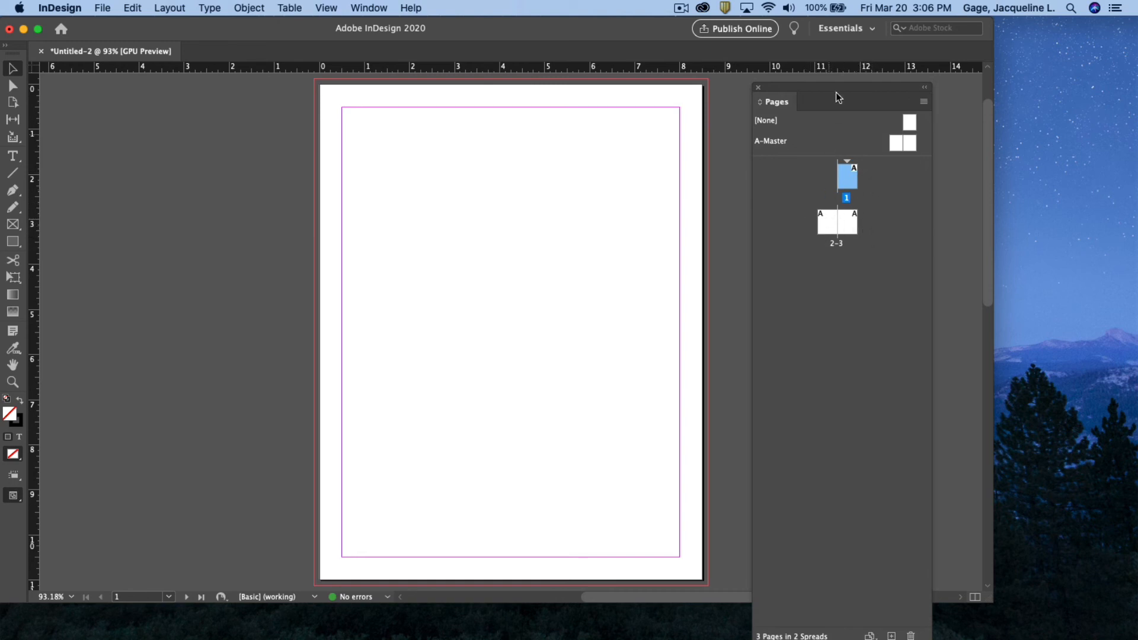
{"action": "left_click_drag", "start_coordinate": [808, 88], "coordinate": [610, 85]}
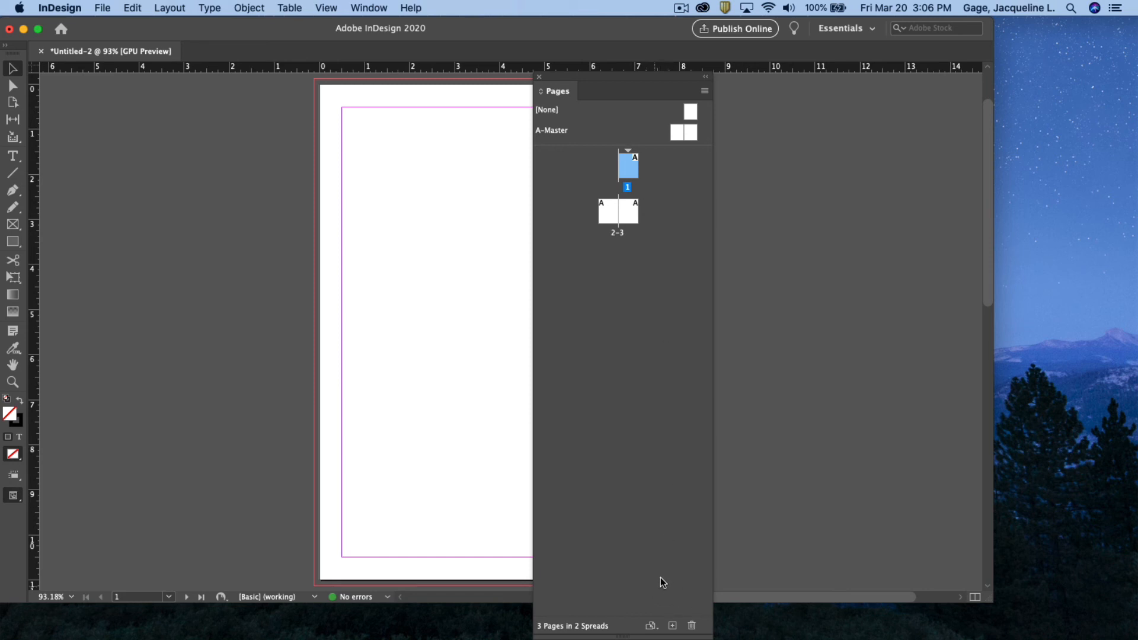
{"action": "left_click_drag", "start_coordinate": [686, 637], "coordinate": [686, 432]}
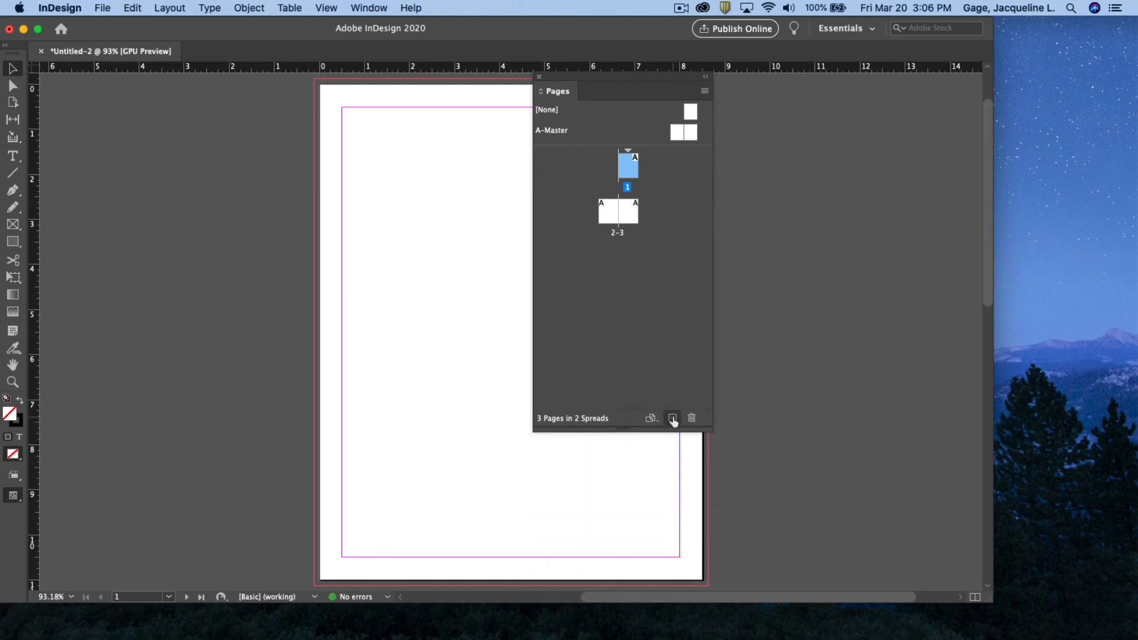
{"action": "left_click", "coordinate": [672, 419]}
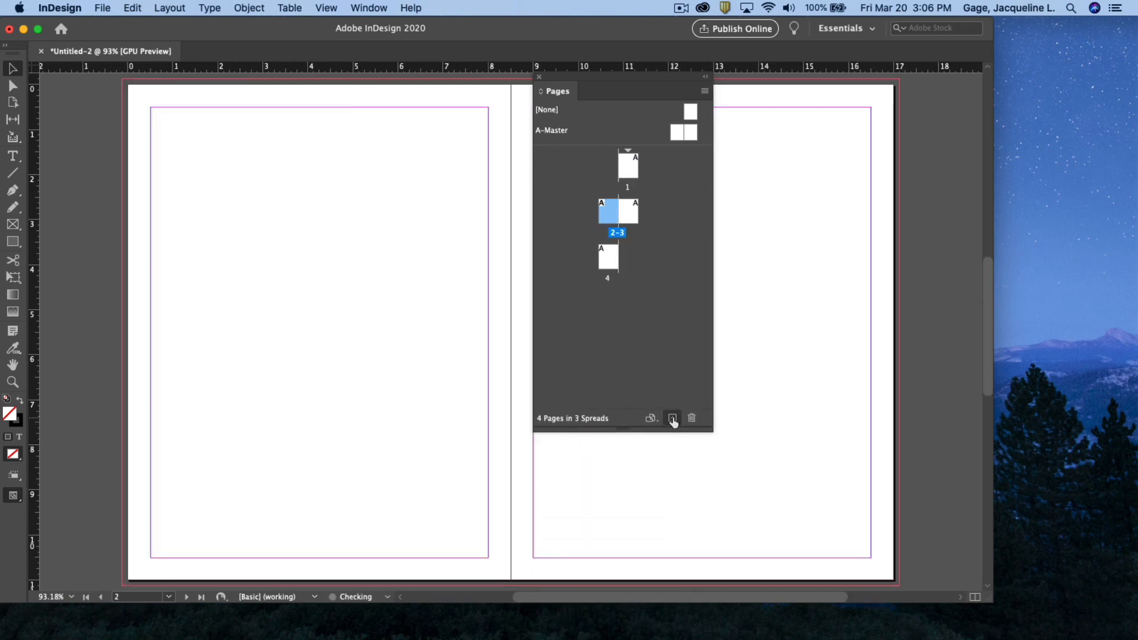
{"action": "left_click", "coordinate": [672, 418]}
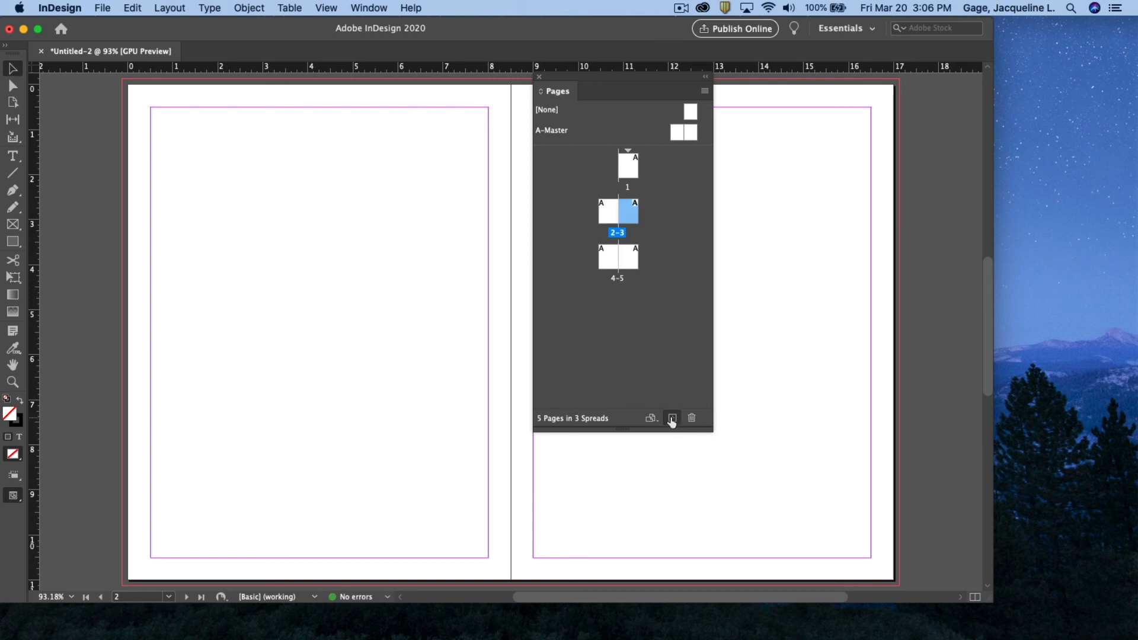
- Add two more pages to the document, and delete the 6-7 spread
{"action": "left_click", "coordinate": [672, 418]}
{"action": "left_click", "coordinate": [672, 419]}
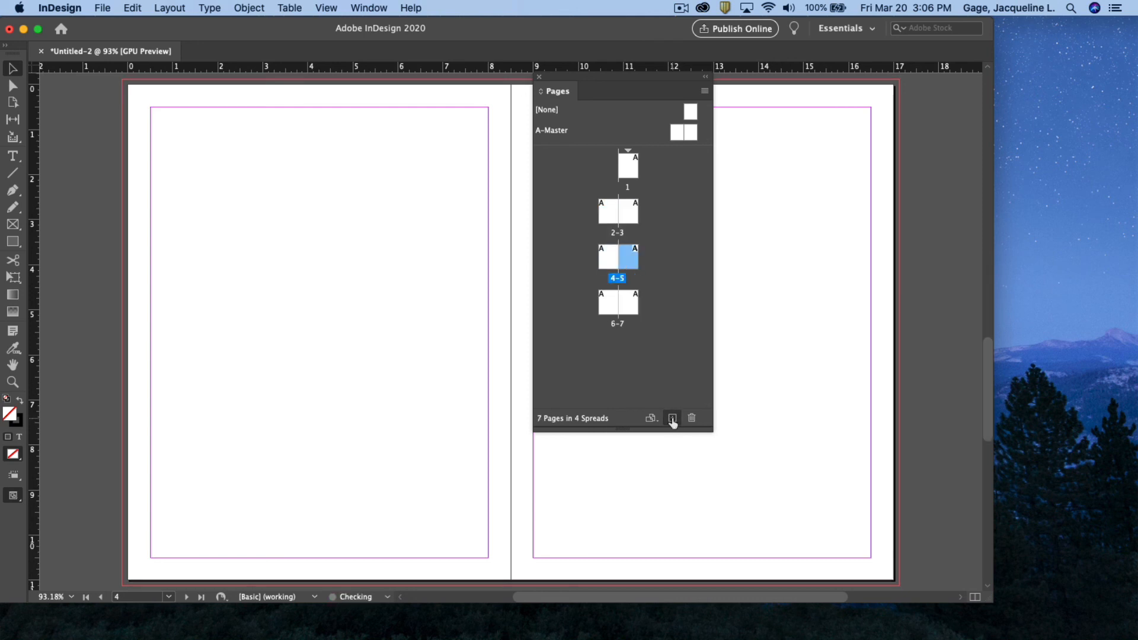
{"action": "left_click", "coordinate": [607, 303]}
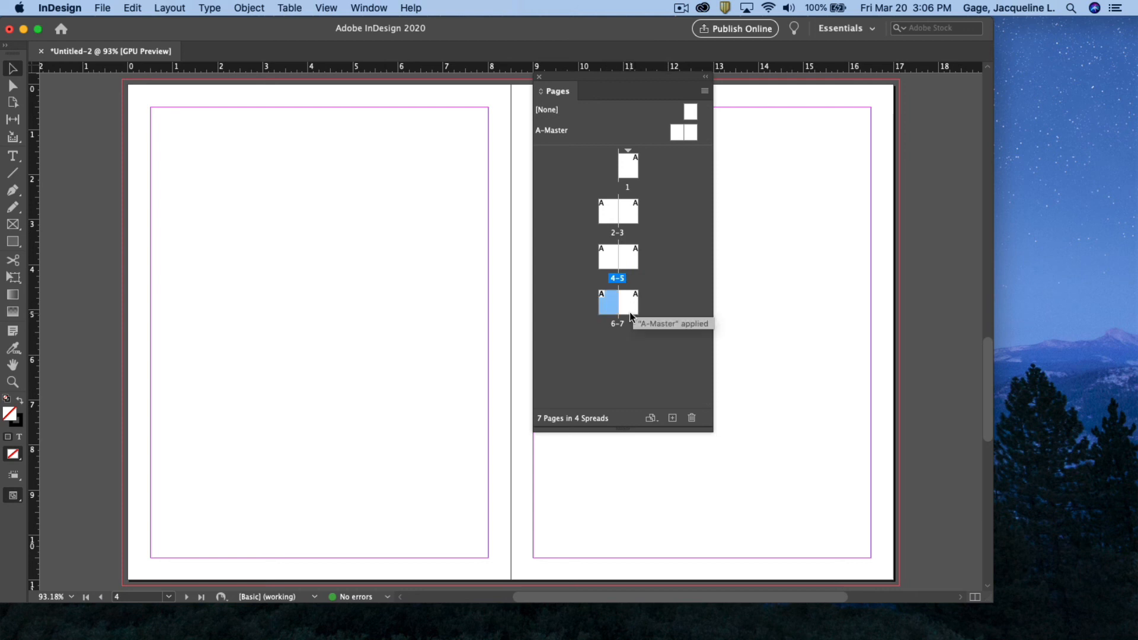
{"action": "left_click", "coordinate": [629, 312], "text": "shift"}
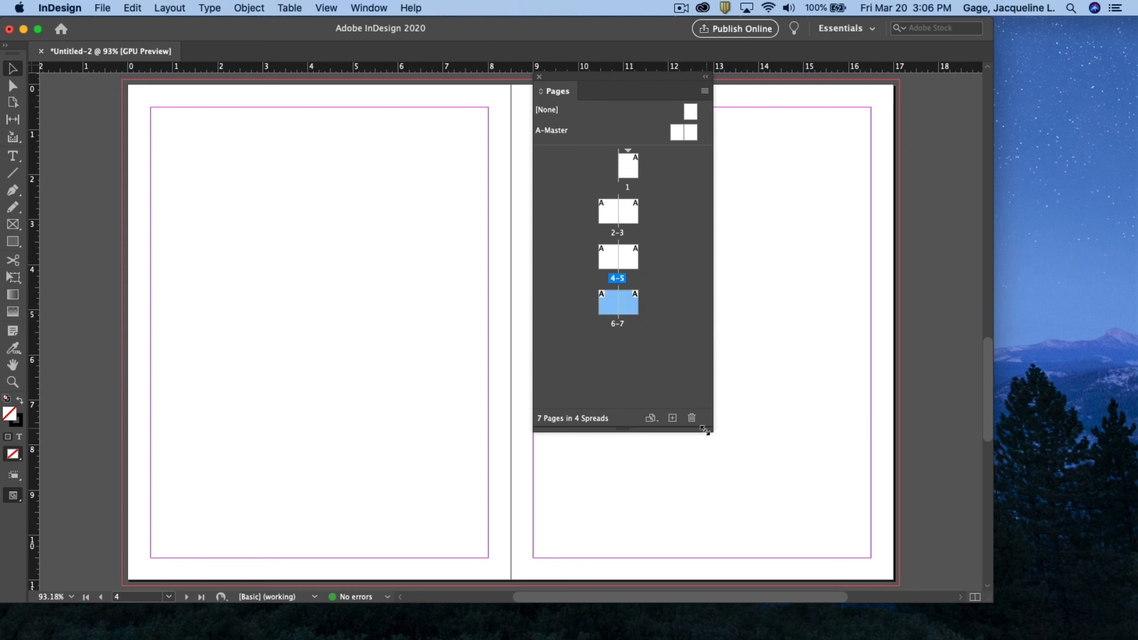
{"action": "left_click", "coordinate": [692, 418]}
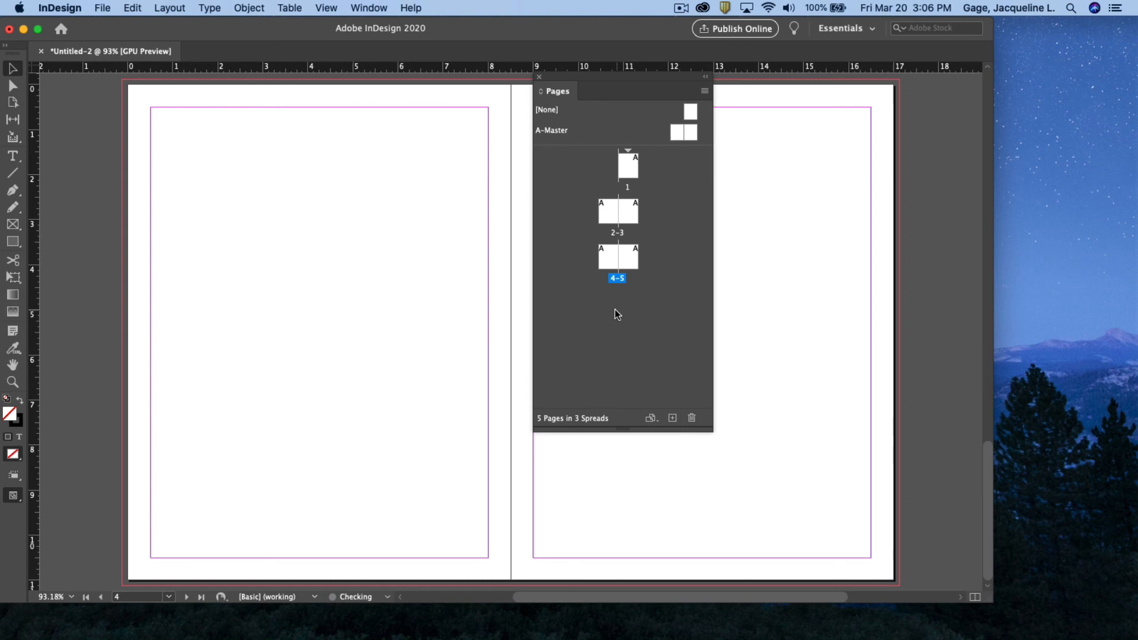
- Delete both pages of the 4-5 spread
{"action": "left_click", "coordinate": [611, 252]}
{"action": "left_click", "coordinate": [625, 264], "text": "shift"}
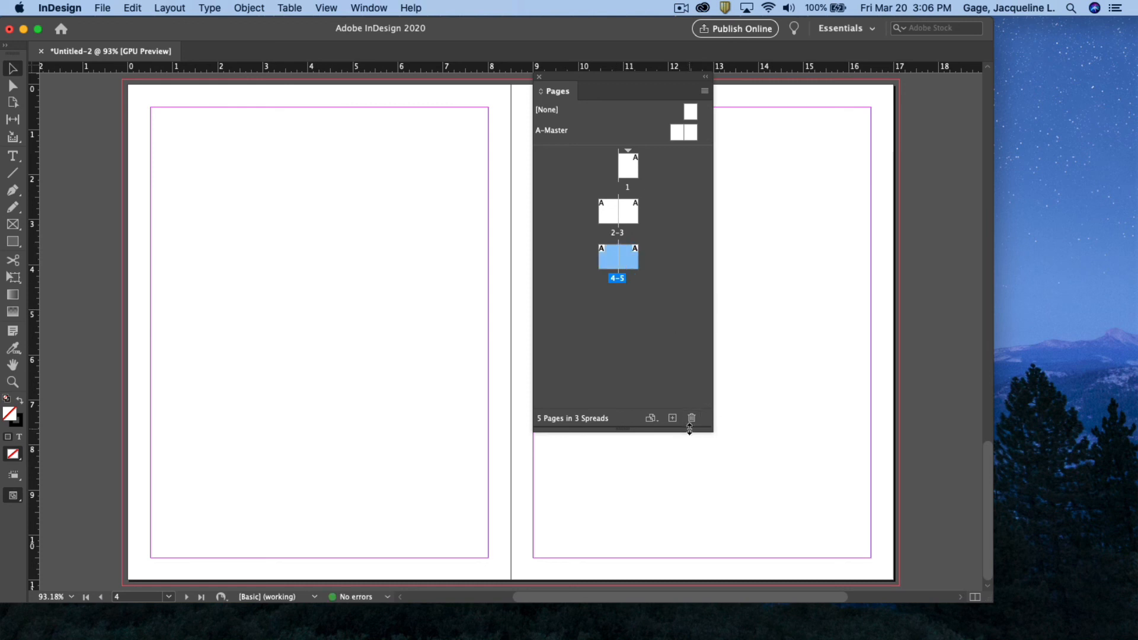
{"action": "left_click", "coordinate": [691, 419]}
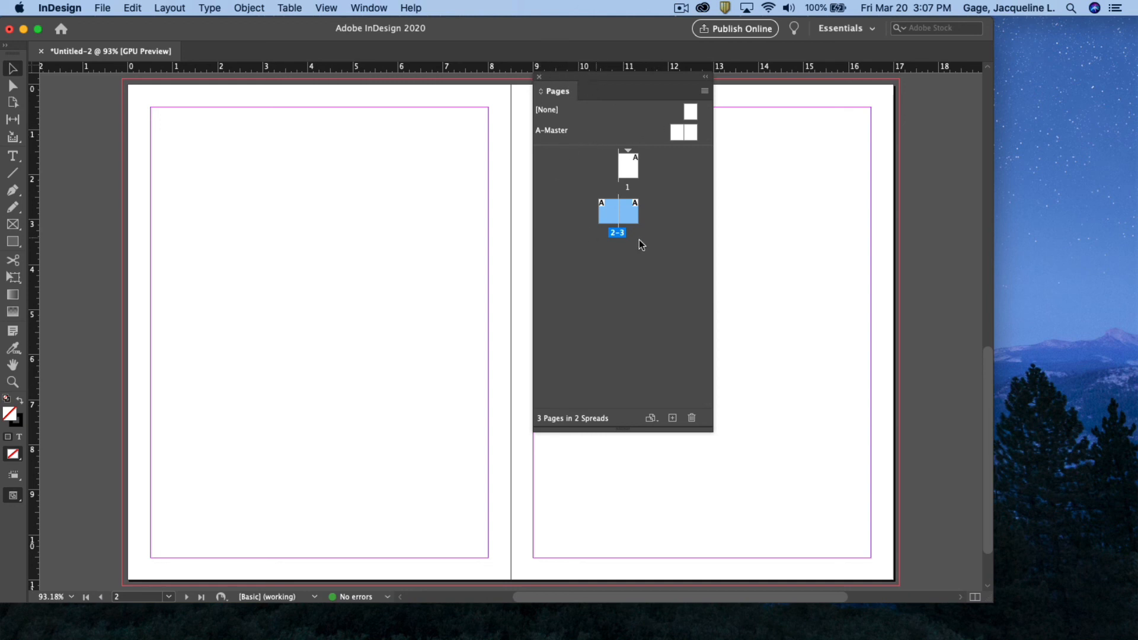
- Close the Pages panel and the facing-pages document without saving it
{"action": "left_click", "coordinate": [539, 76]}
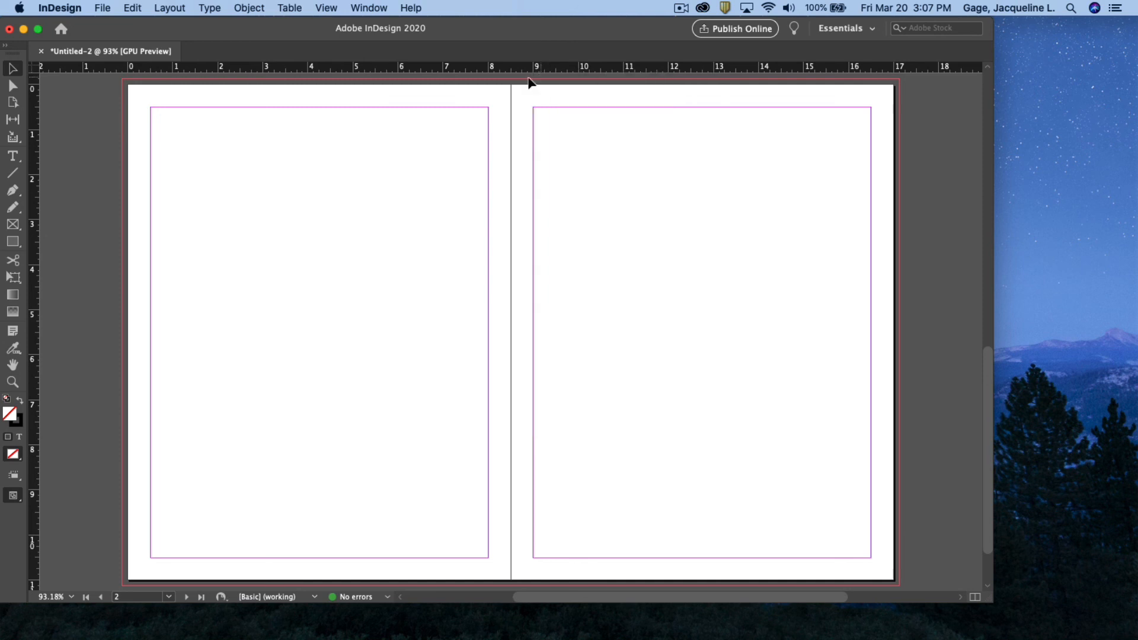
{"action": "left_click", "coordinate": [42, 52]}
{"action": "left_click", "coordinate": [507, 333]}
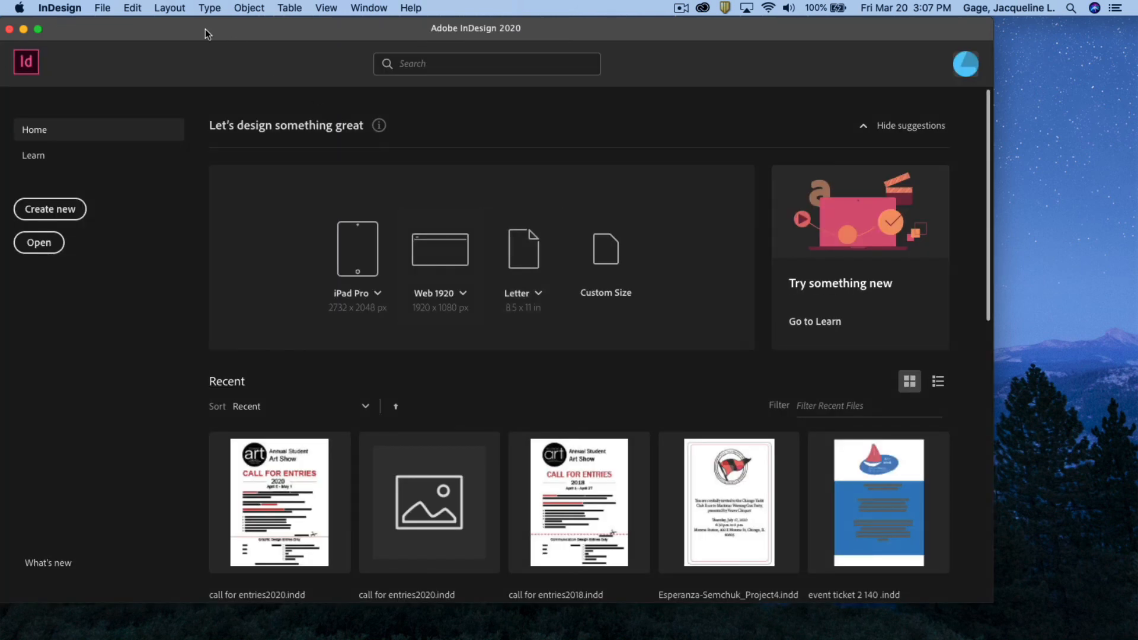
- Start a new Letter print document with units in inches and facing pages turned off
{"action": "left_click", "coordinate": [54, 210]}
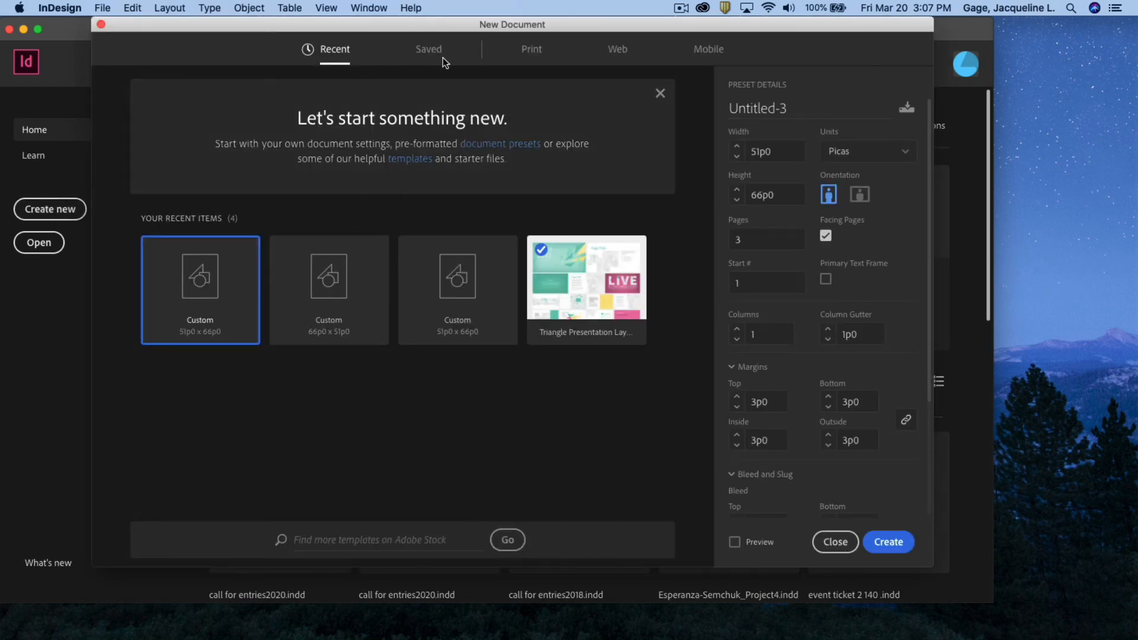
{"action": "left_click", "coordinate": [532, 51]}
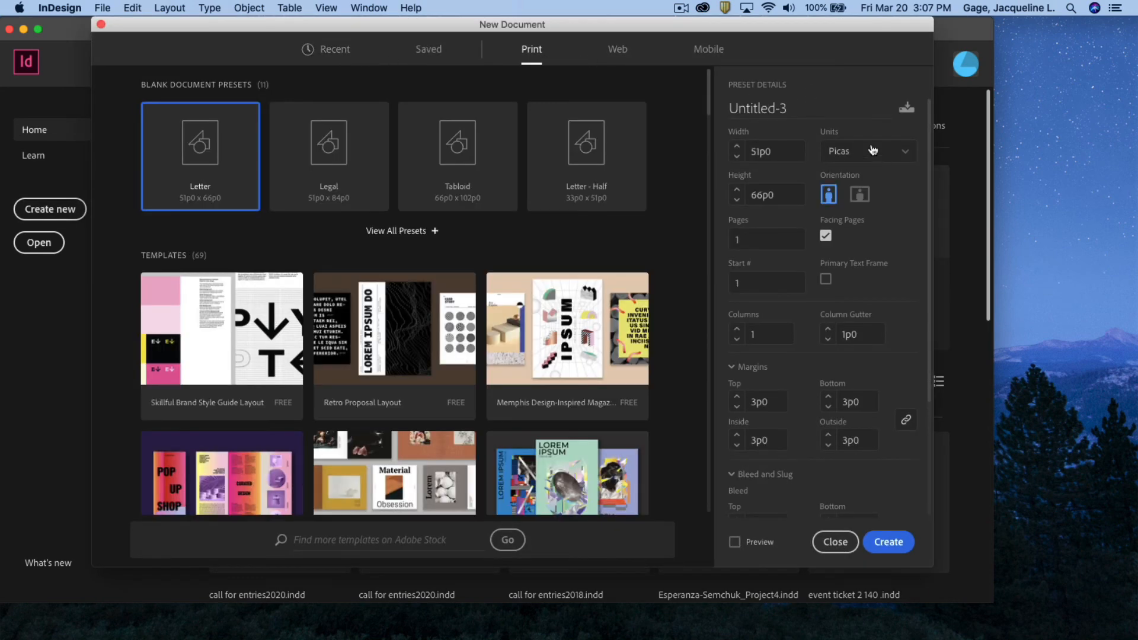
{"action": "left_click", "coordinate": [905, 153]}
{"action": "left_click", "coordinate": [845, 225]}
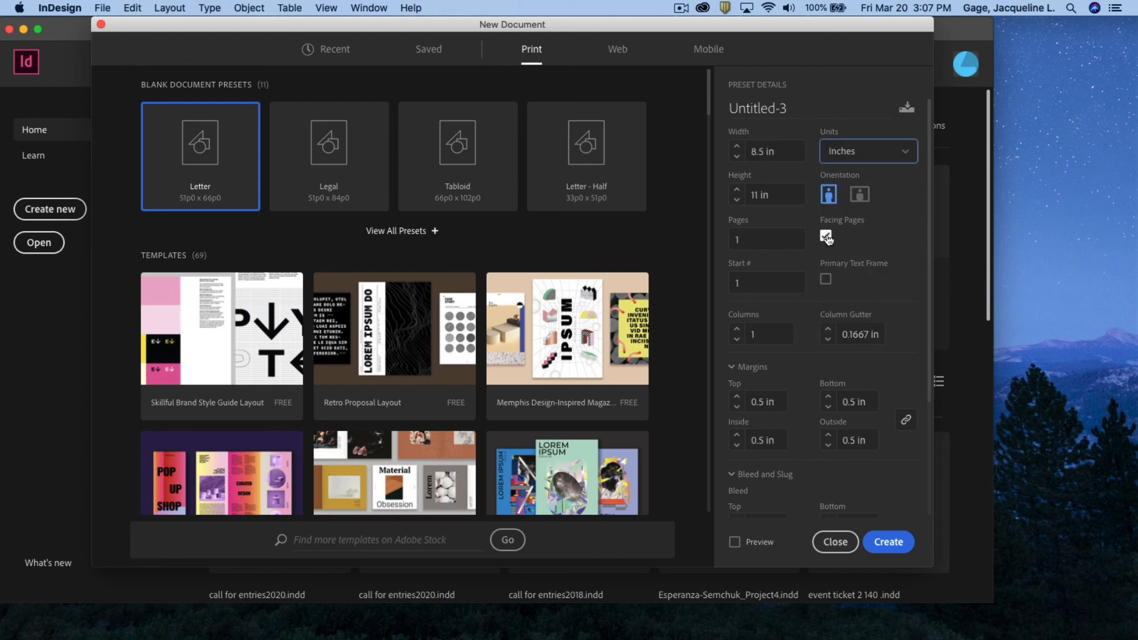
{"action": "left_click", "coordinate": [826, 237]}
- Set the bleed to 0.125 in on all four sides with the values unlinked, and create the document
{"action": "scroll", "coordinate": [779, 452], "scroll_direction": "down", "scroll_amount": 3}
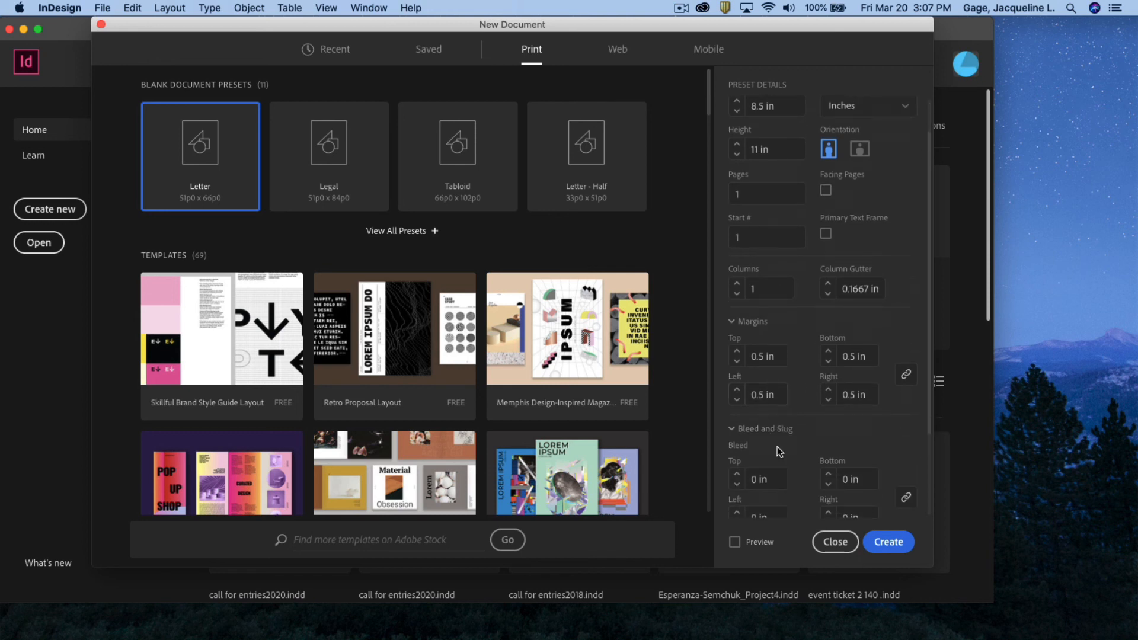
{"action": "scroll", "coordinate": [780, 451], "scroll_direction": "down", "scroll_amount": 1}
{"action": "double_click", "coordinate": [759, 427]}
{"action": "scroll", "coordinate": [741, 436], "scroll_direction": "down", "scroll_amount": 2}
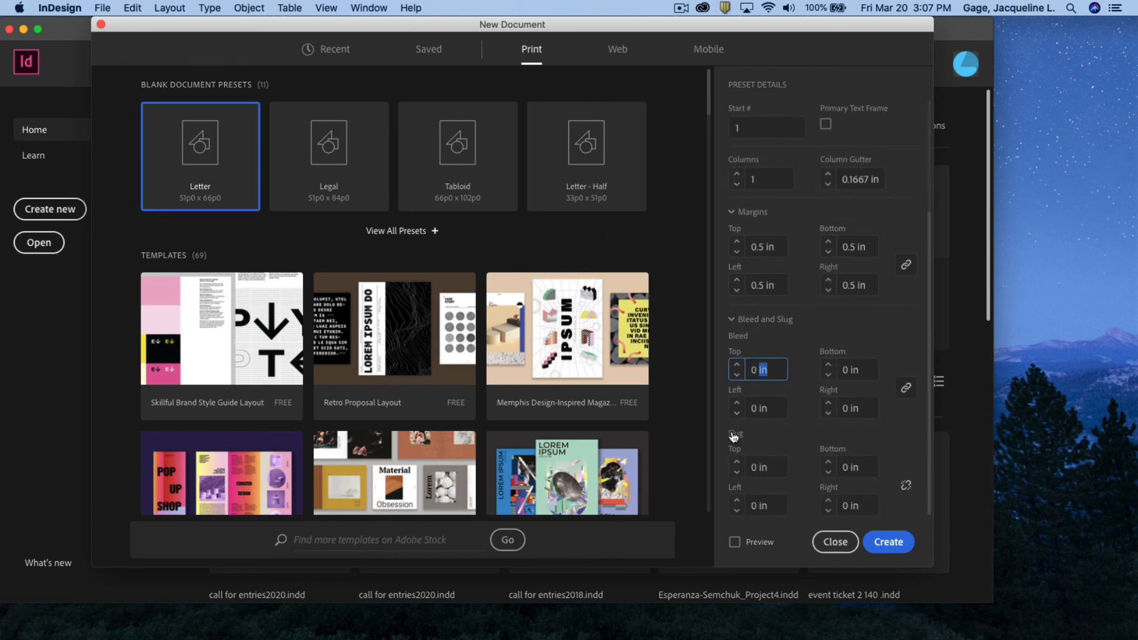
{"action": "triple_click", "coordinate": [759, 369]}
{"action": "left_click", "coordinate": [759, 369]}
{"action": "triple_click", "coordinate": [746, 370]}
{"action": "key", "text": "BackSpace"}
{"action": "type", "text": ".15"}
{"action": "key", "text": "BackSpace"}
{"action": "key", "text": "BackSpace"}
{"action": "key", "text": "BackSpace"}
{"action": "key", "text": "Return"}
{"action": "key", "text": "BackSpace"}
{"action": "left_click", "coordinate": [906, 387]}
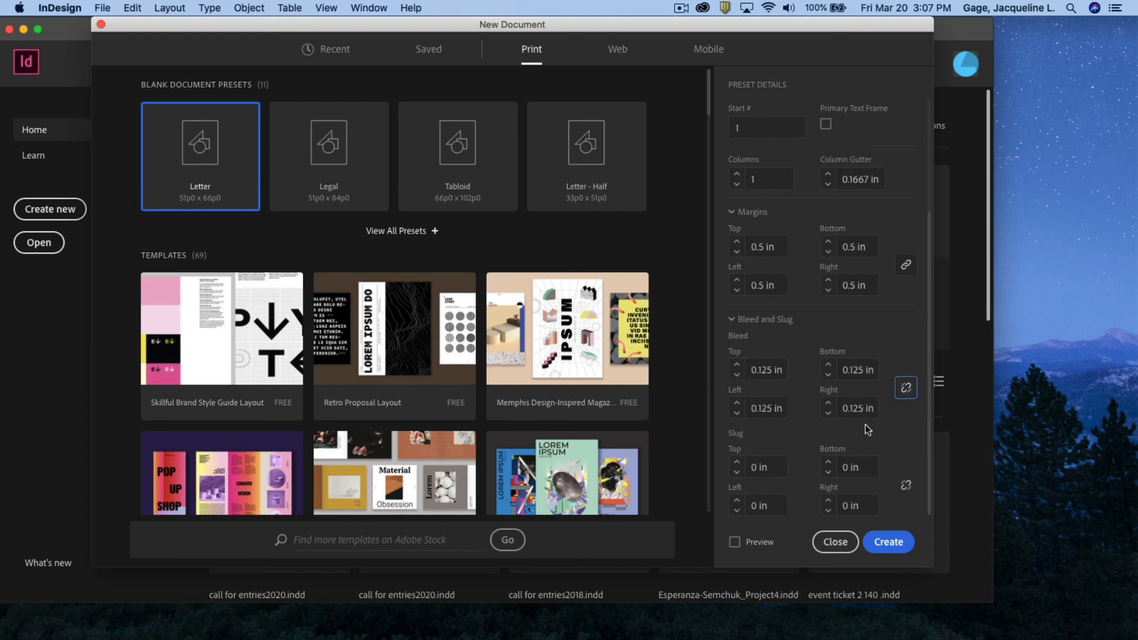
{"action": "left_click", "coordinate": [883, 543]}
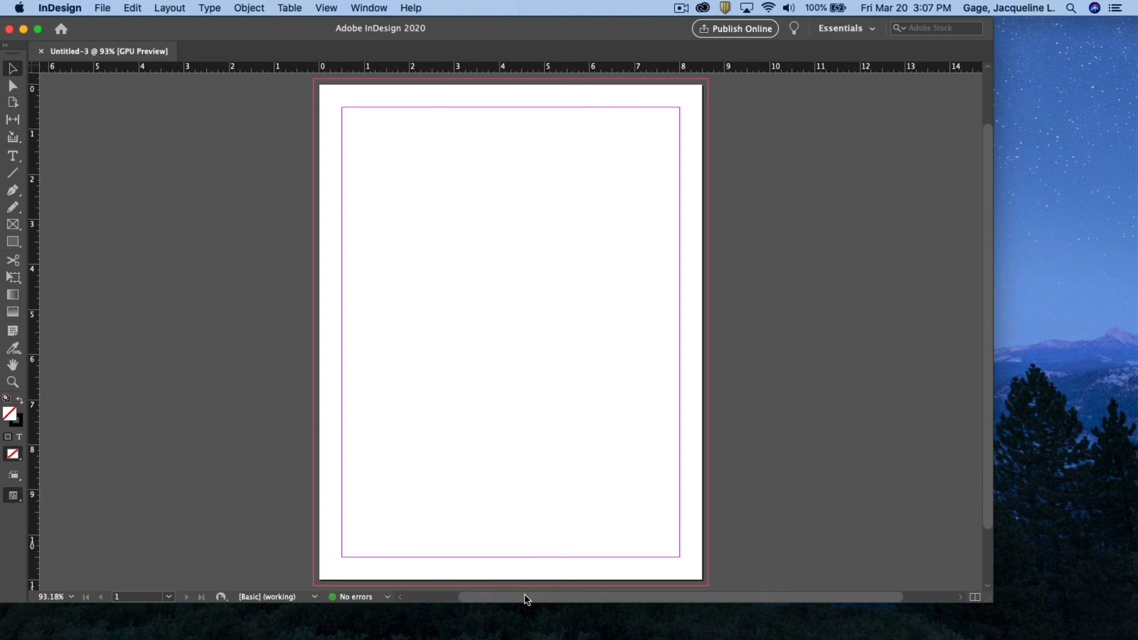
- Show the Pages panel and move it onto the empty pasteboard beside the page
{"action": "scroll", "coordinate": [524, 594], "scroll_direction": "right", "scroll_amount": 5}
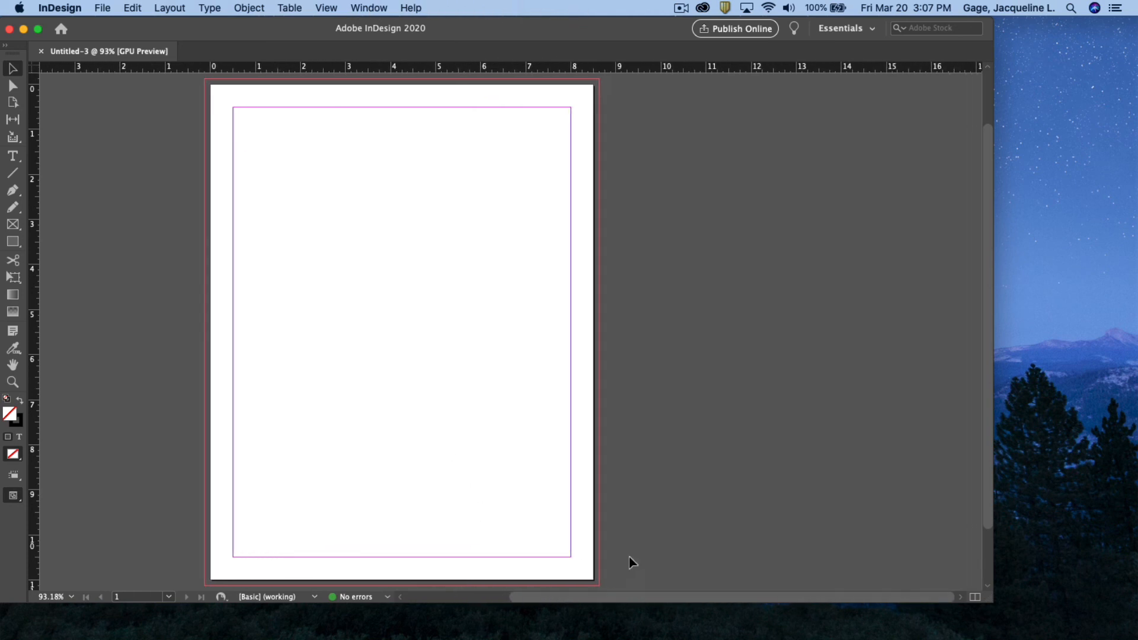
{"action": "left_click", "coordinate": [365, 9]}
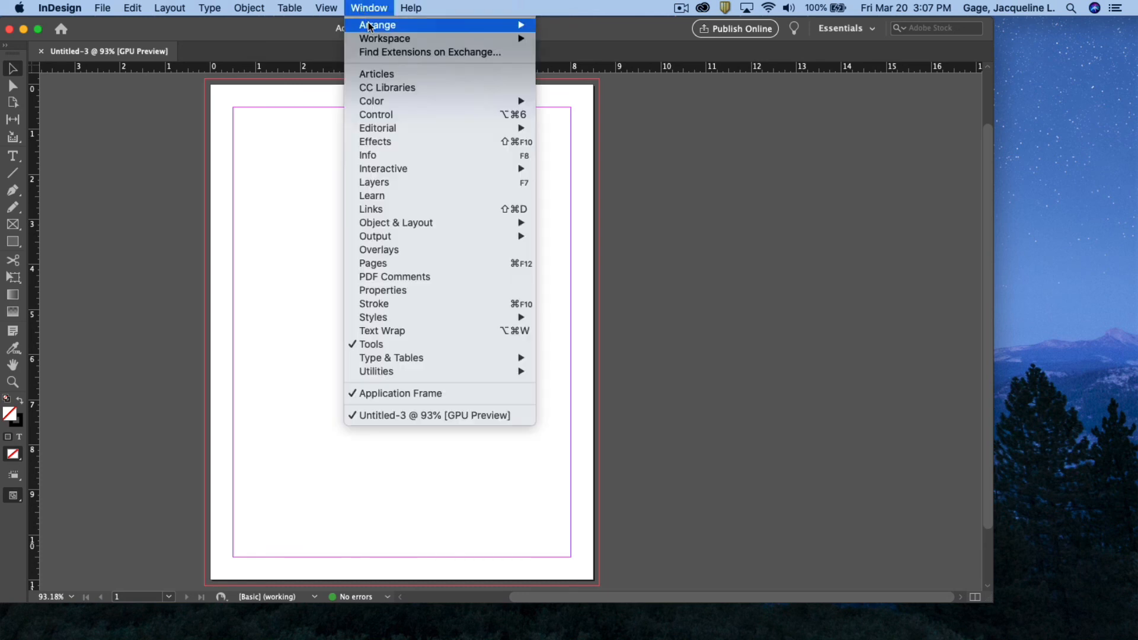
{"action": "left_click", "coordinate": [407, 263]}
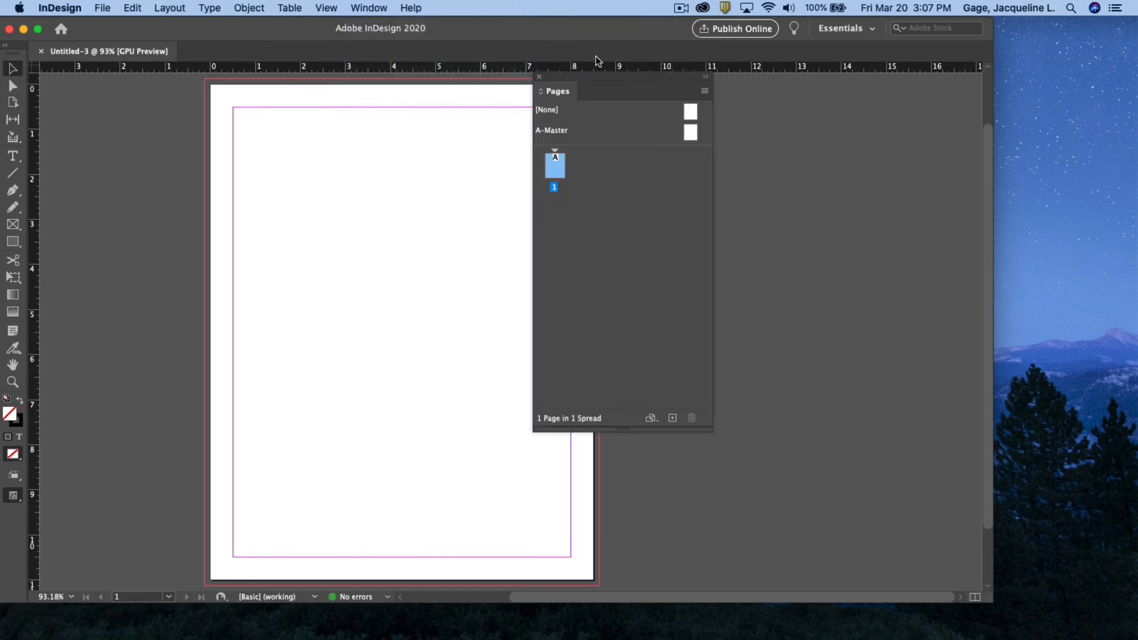
{"action": "left_click_drag", "start_coordinate": [579, 75], "coordinate": [711, 134]}
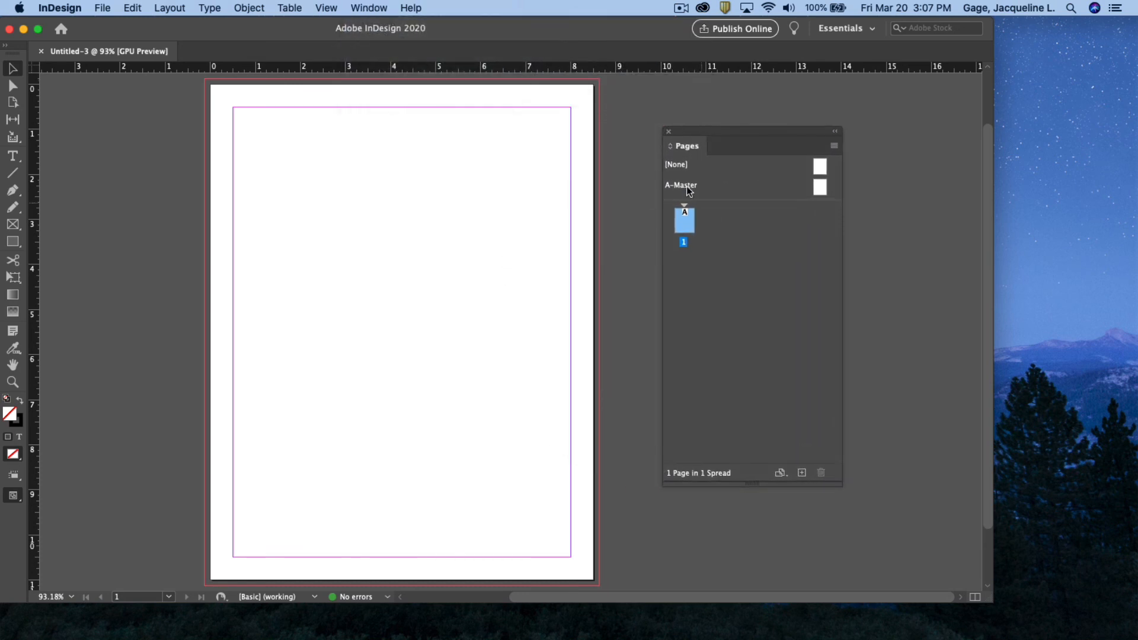
- Add three pages to the single-page document
{"action": "left_click", "coordinate": [803, 473]}
{"action": "left_click", "coordinate": [803, 474]}
{"action": "left_click", "coordinate": [804, 473]}
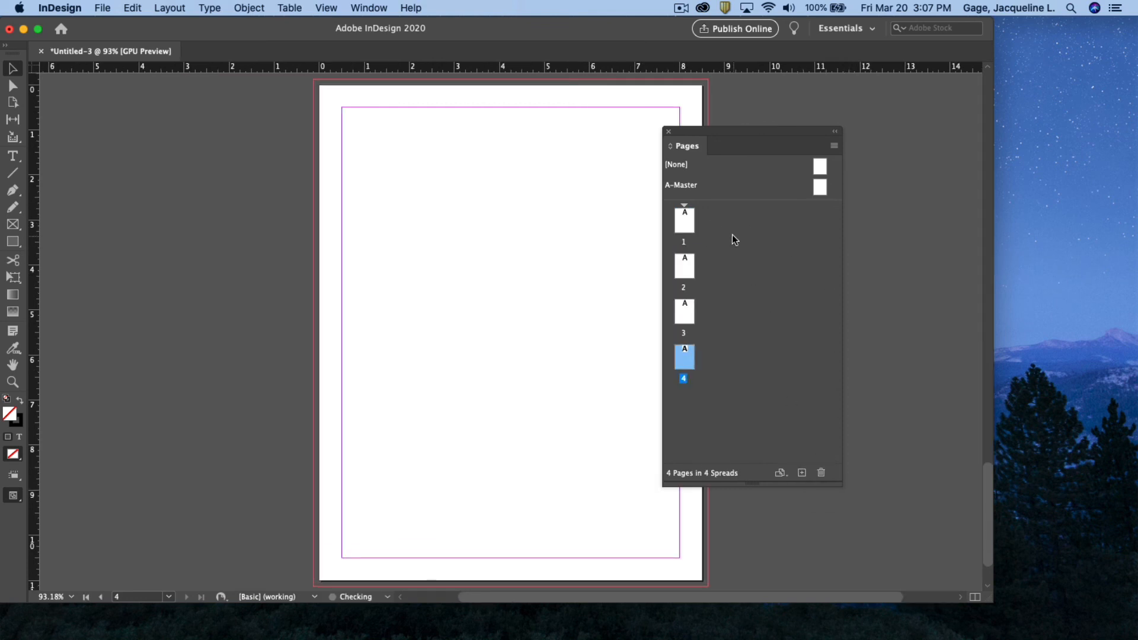